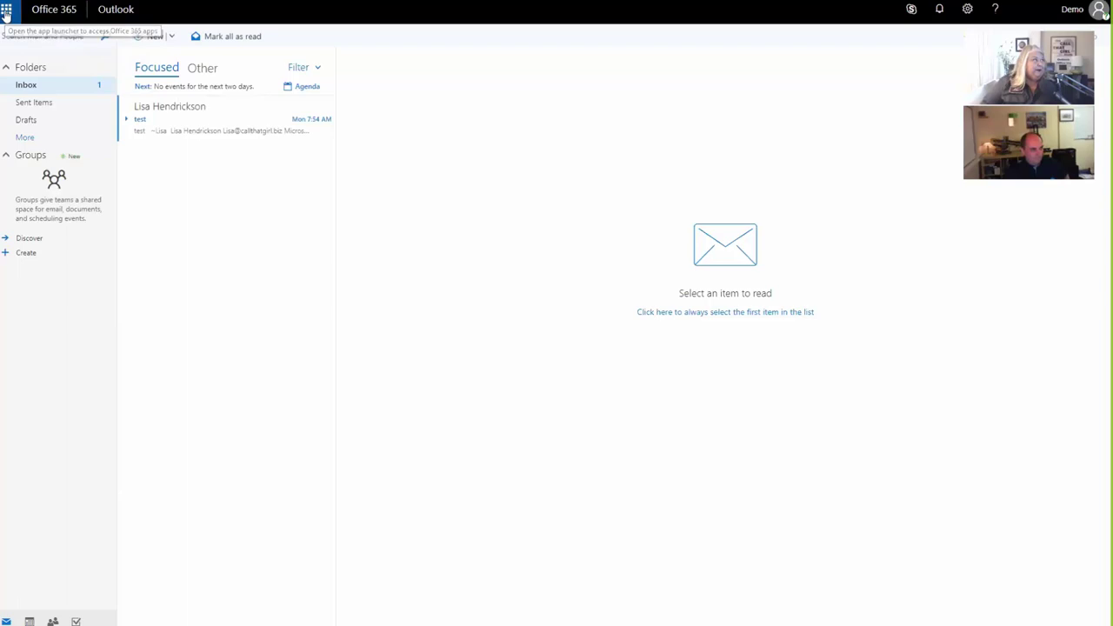
# Step: Open the Office 365 apps list from the Outlook app launcher
pyautogui.click(6, 13)
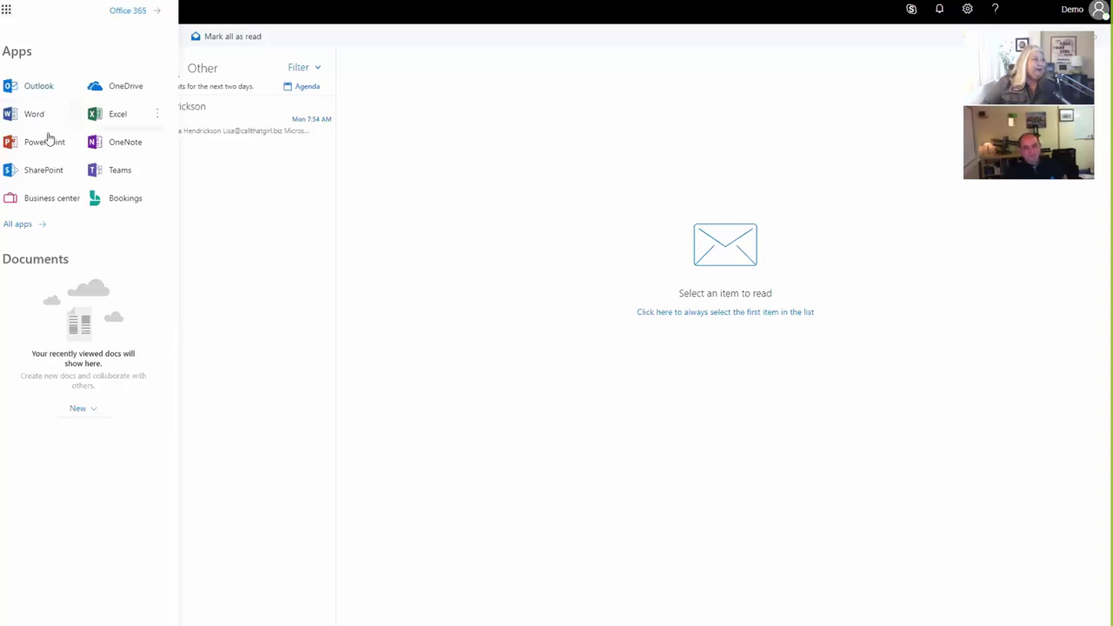
# Step: Expand the full Office 365 app list, scroll down to Teams, and close the list
pyautogui.click(29, 226)
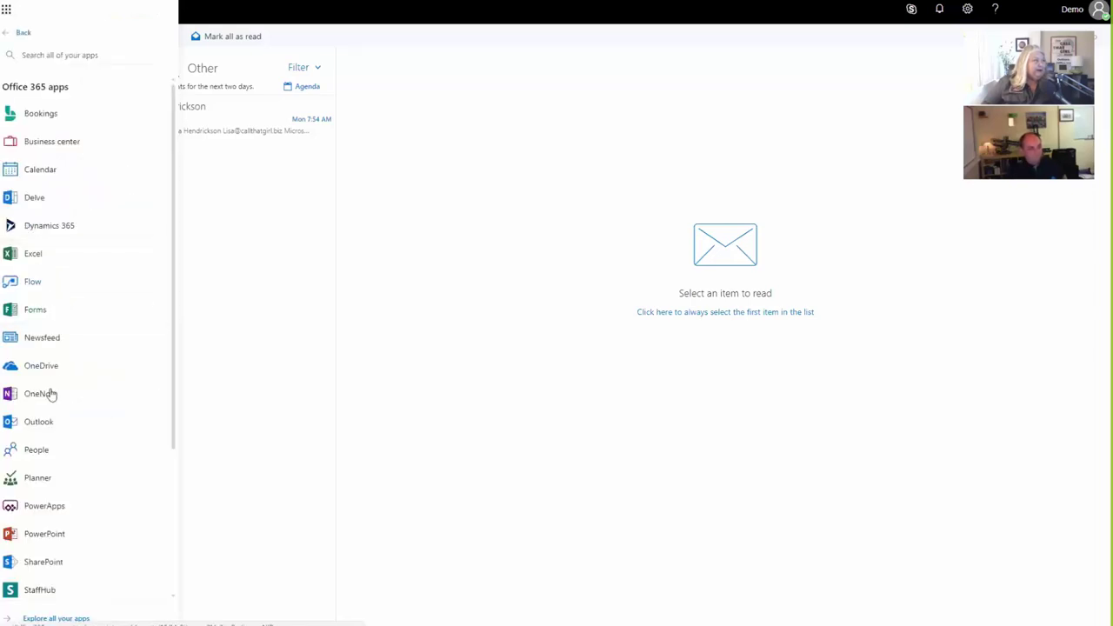
pyautogui.scroll(-3, 50, 400)
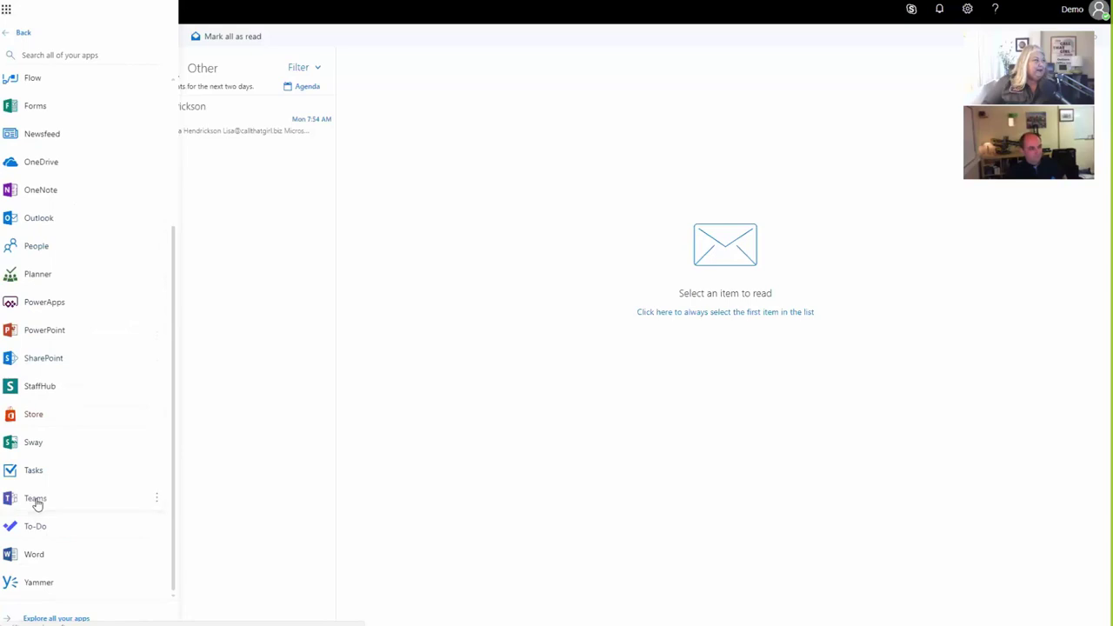
pyautogui.press('Escape')
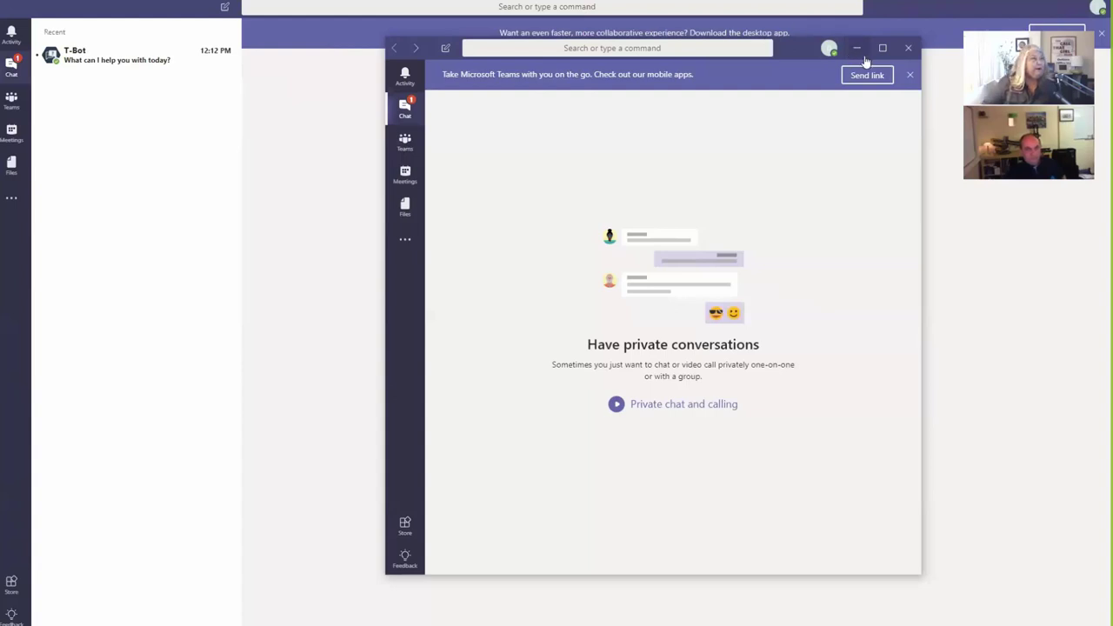
# Step: Minimize the floating Teams window and switch to the Teams section
pyautogui.click(858, 50)
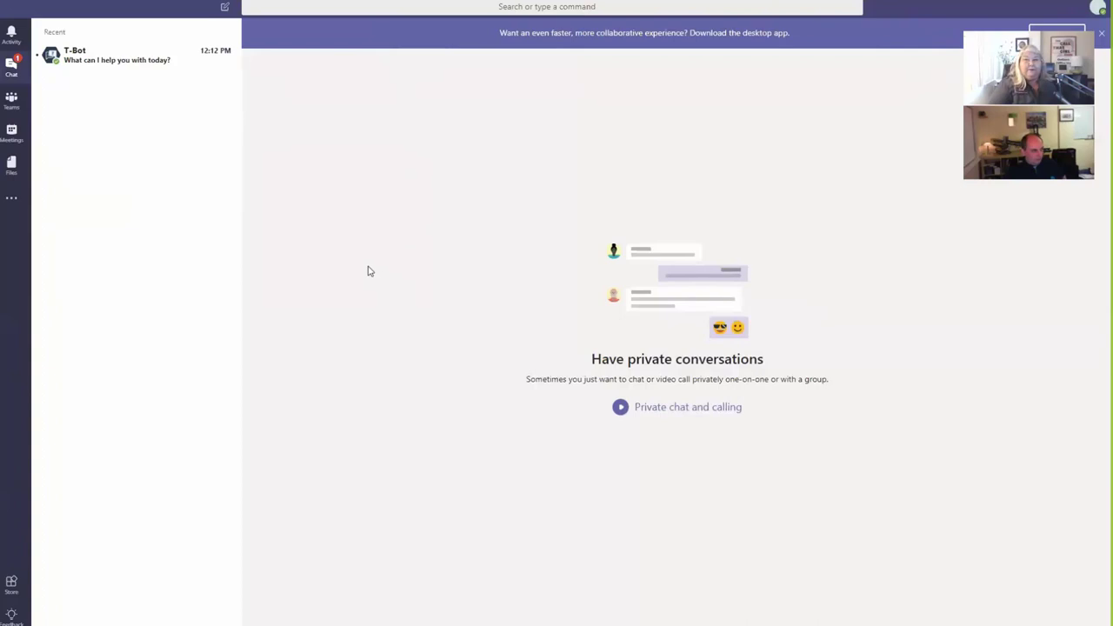
pyautogui.click(12, 101)
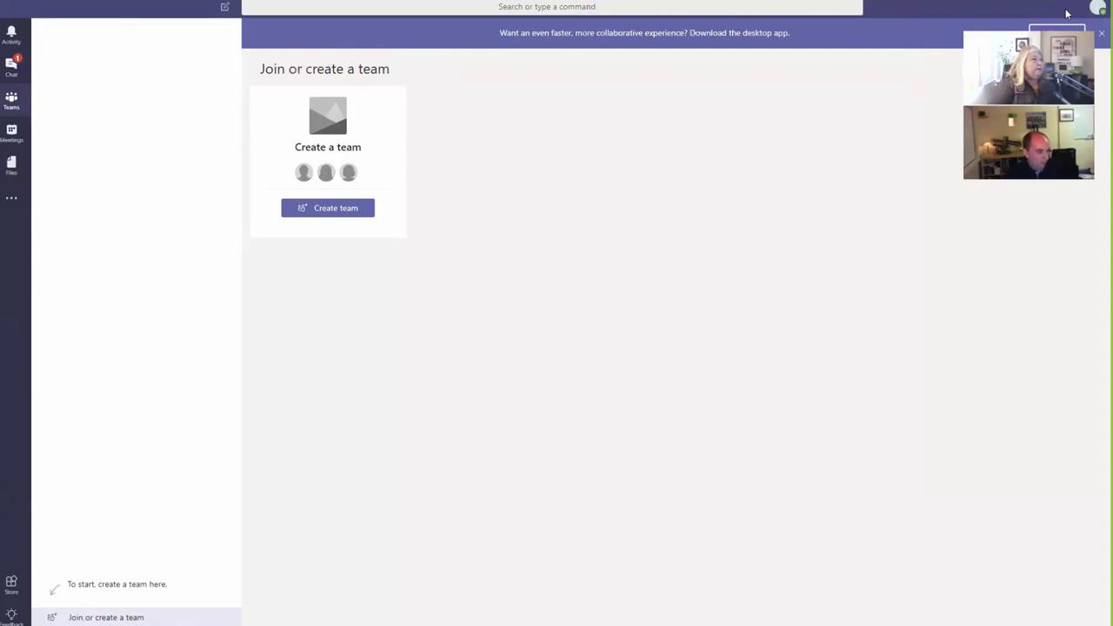
# Step: Go to Join or create a team and start a new team from the Create team card
pyautogui.click(72, 616)
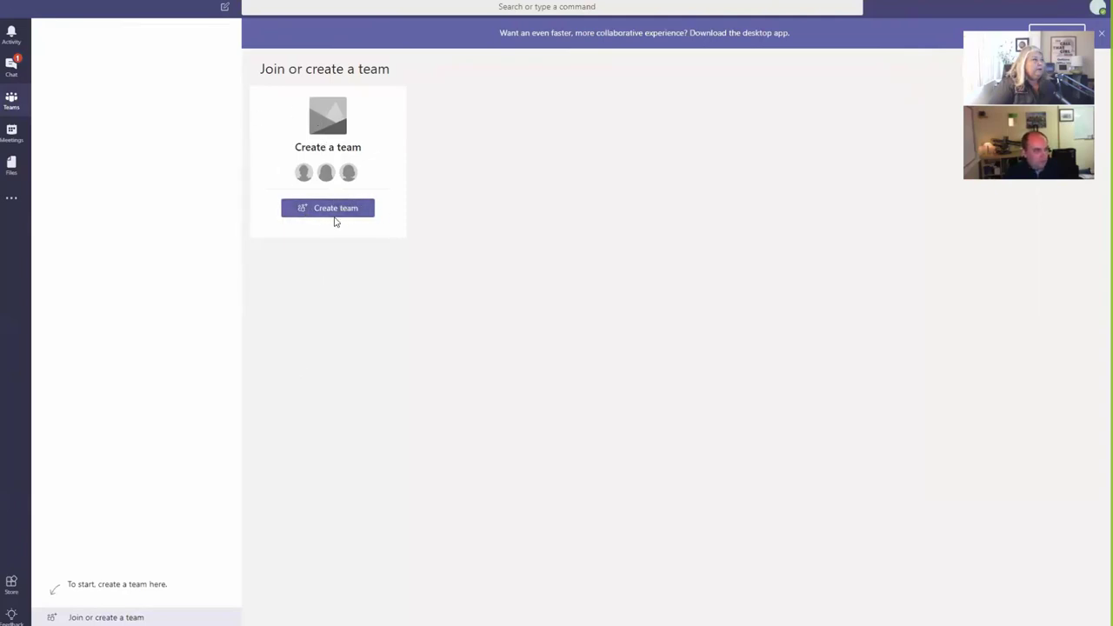
pyautogui.click(334, 210)
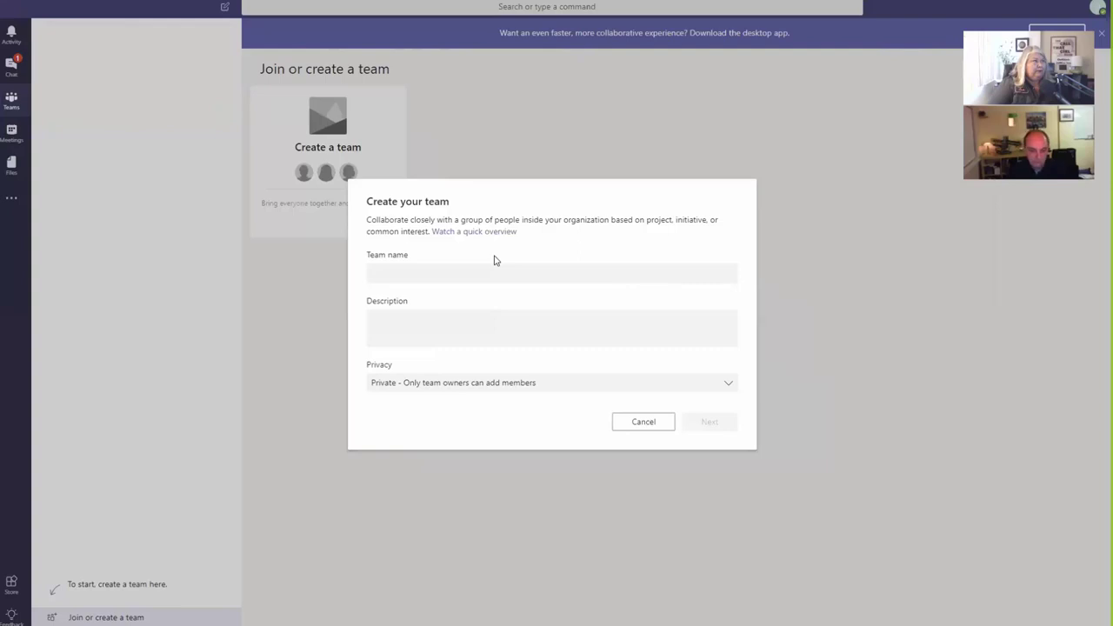
# Step: Enter 'Finance' as the team name and 'Finance Team' as the description
pyautogui.click(412, 274)
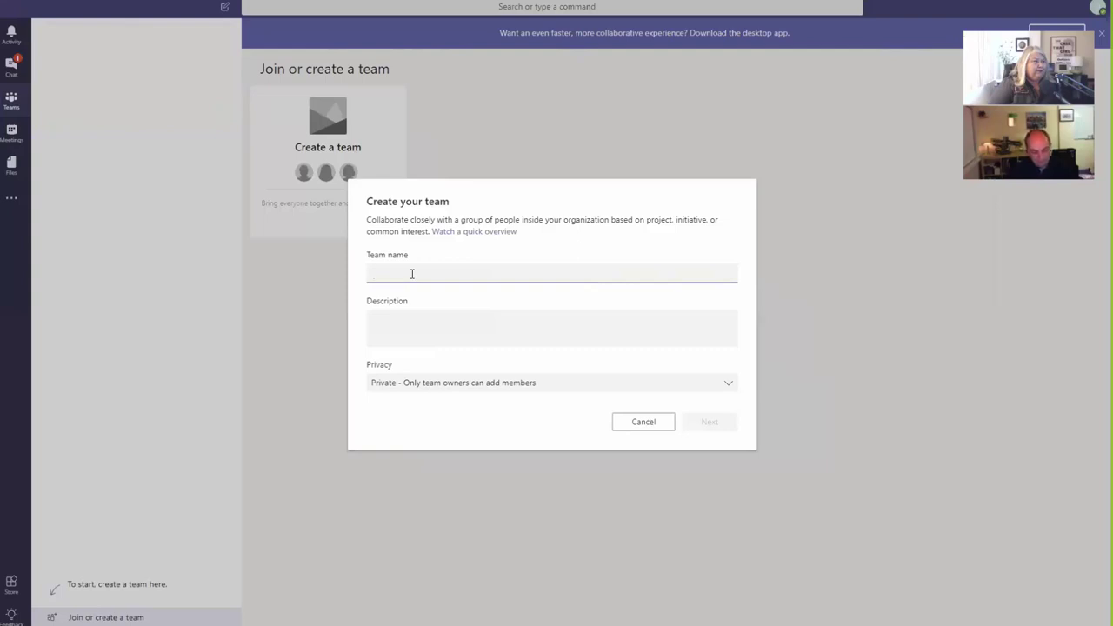
pyautogui.write('Finance')
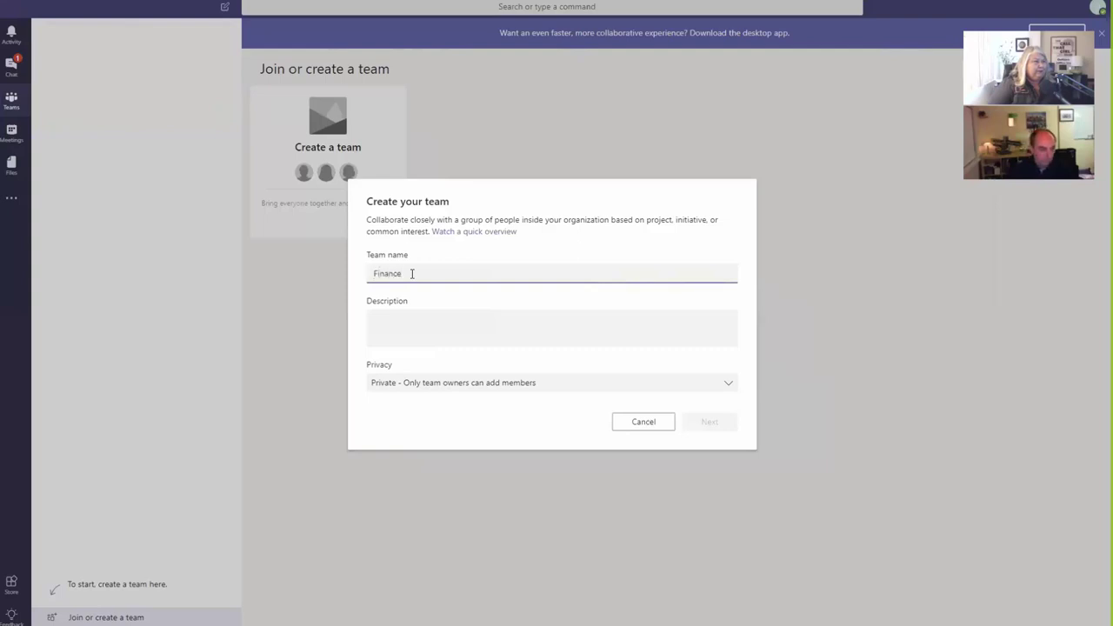
pyautogui.click(413, 318)
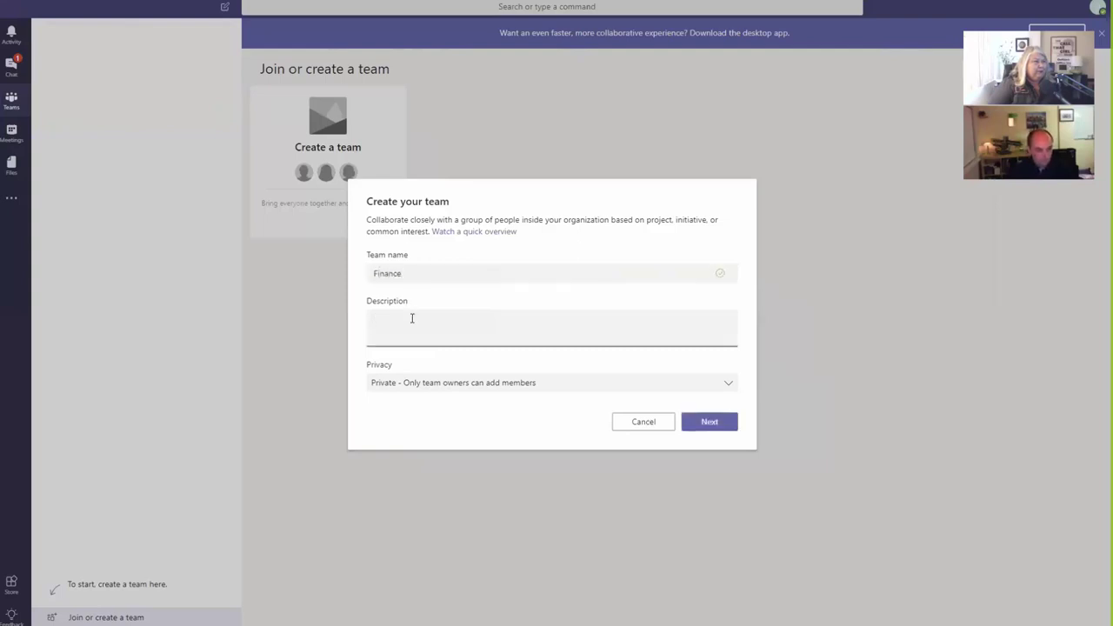
pyautogui.write('Finance')
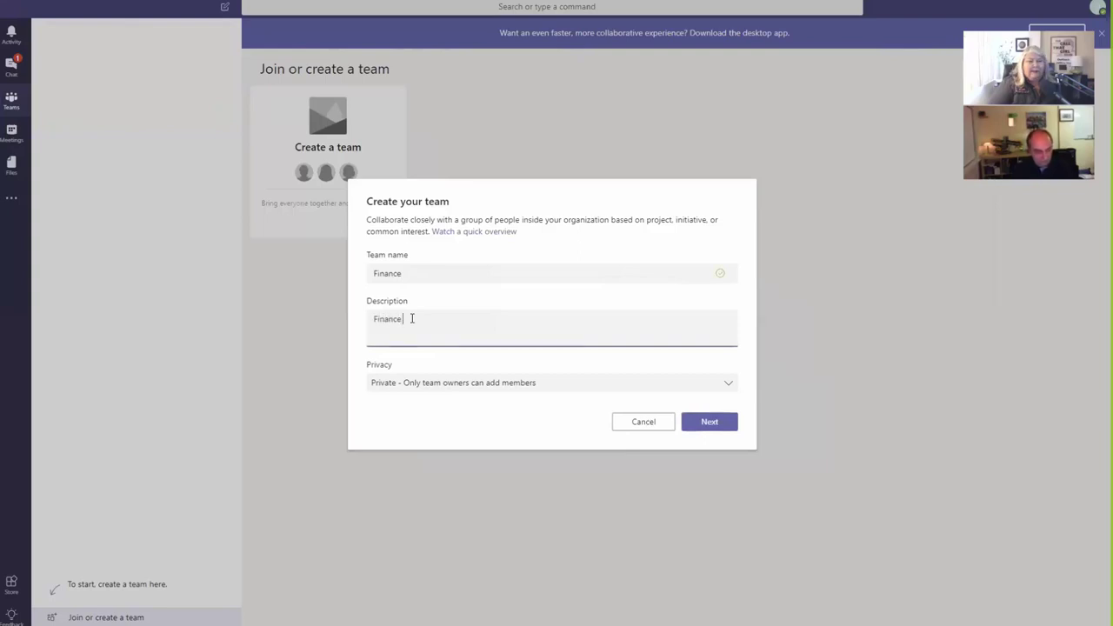
pyautogui.write(' Team')
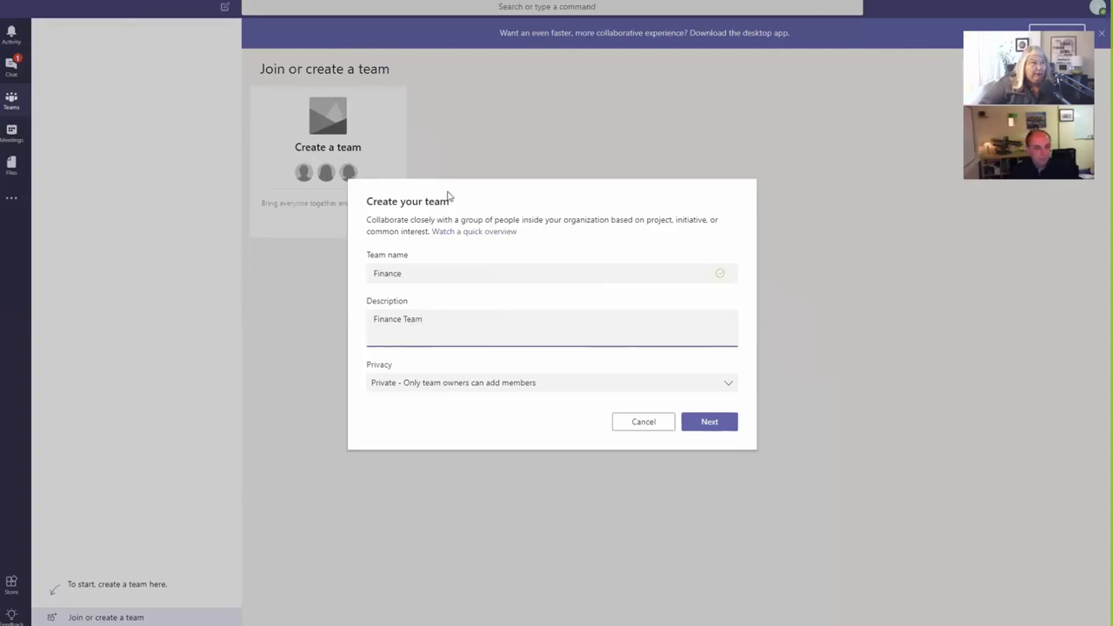
# Step: Clear the stray text selection in the Create your team dialog title
pyautogui.moveTo(449, 196); pyautogui.dragTo(429, 193)
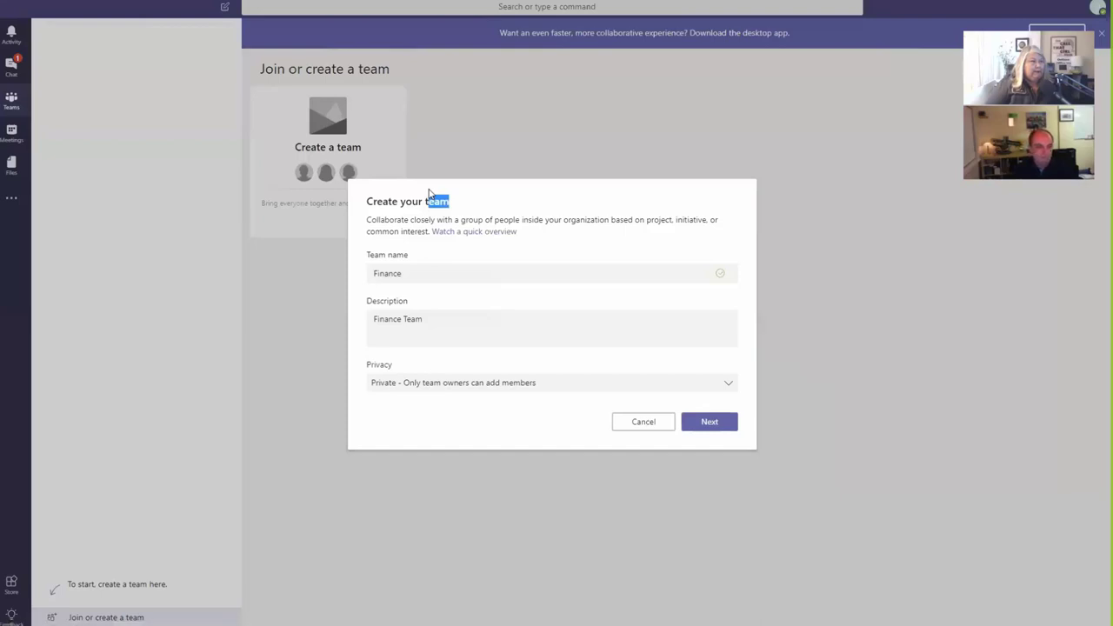
pyautogui.click(423, 200)
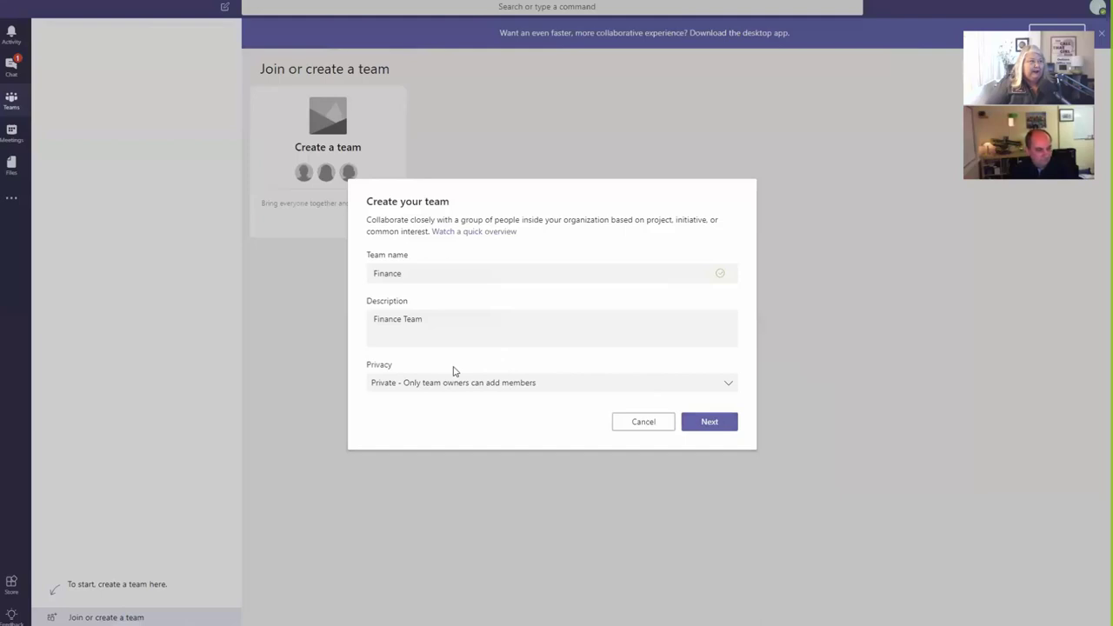
# Step: Replace the team name 'Finance' with 'Beta Testers', correcting a typo along the way
pyautogui.click(417, 273)
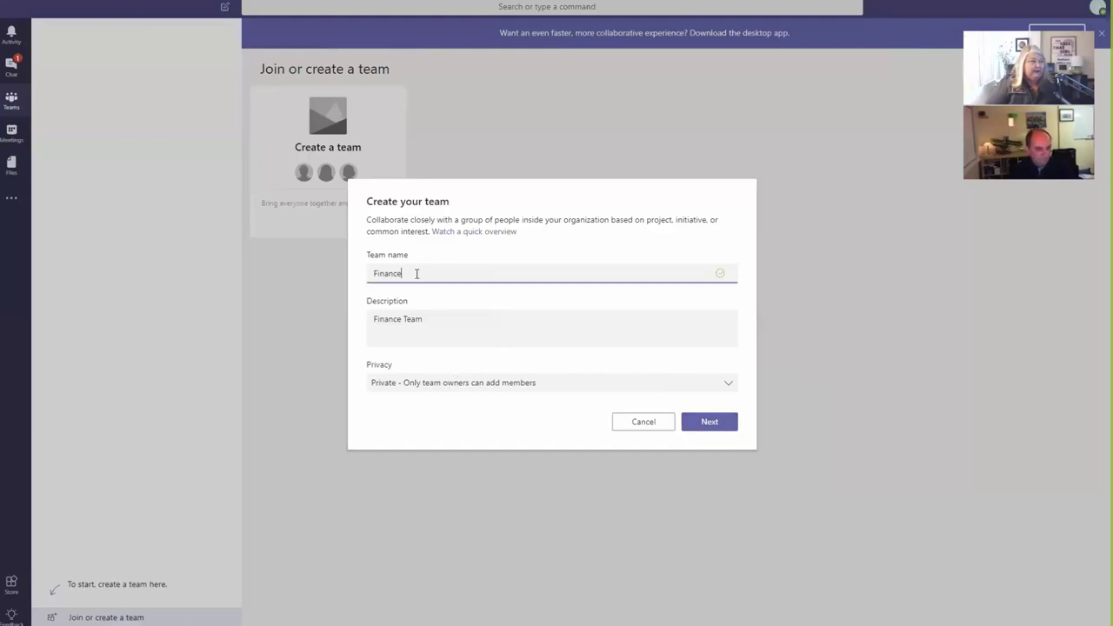
pyautogui.doubleClick(416, 273)
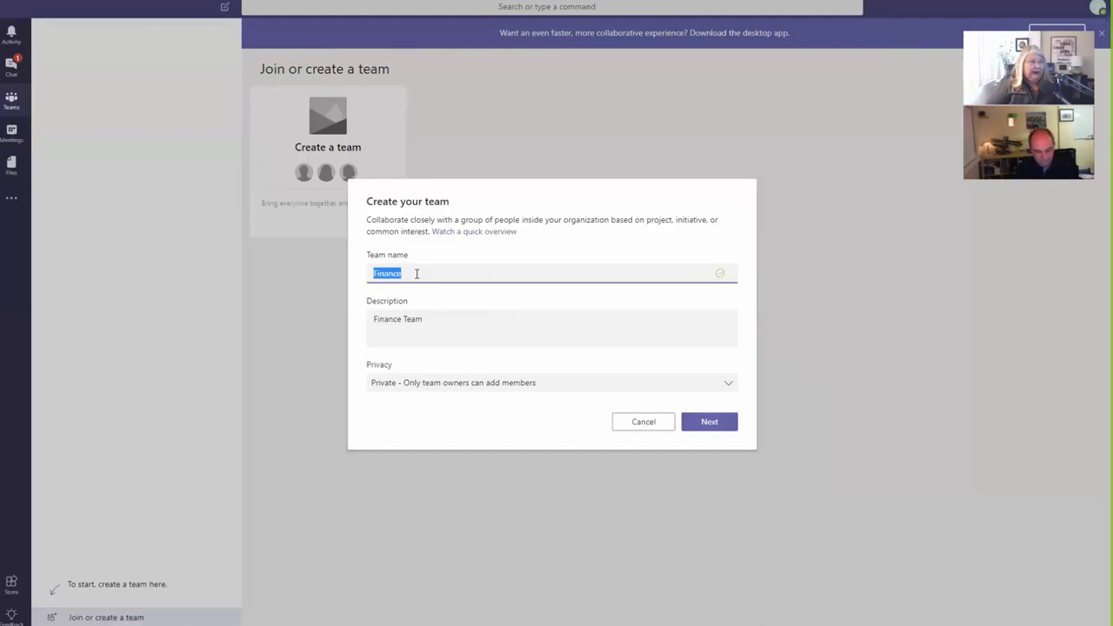
pyautogui.write('Beata')
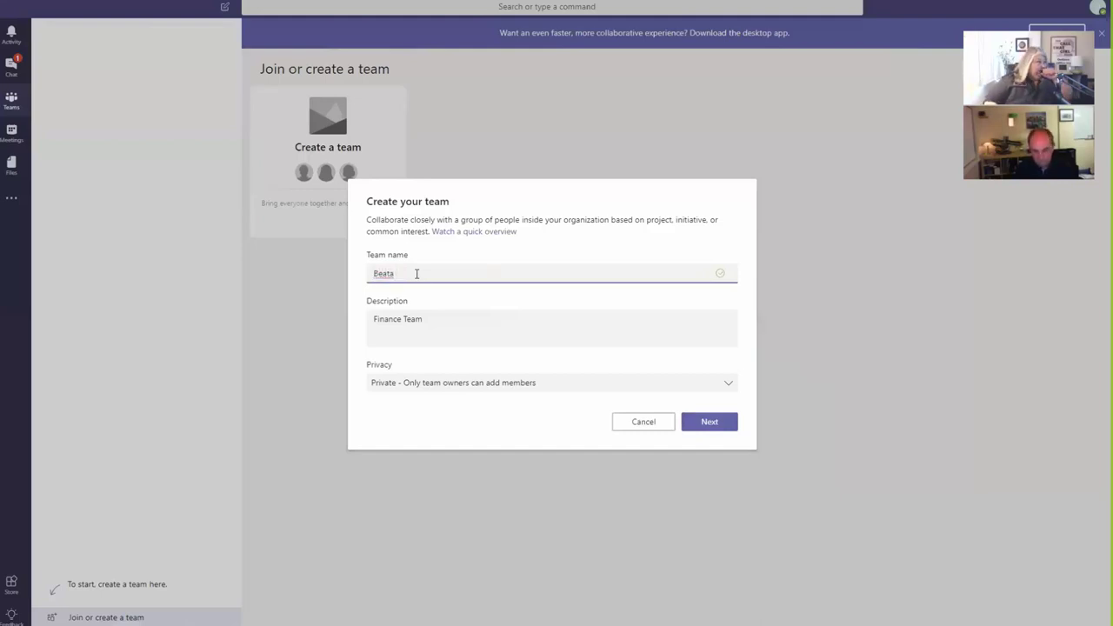
pyautogui.press('BackSpace')
pyautogui.press('BackSpace')
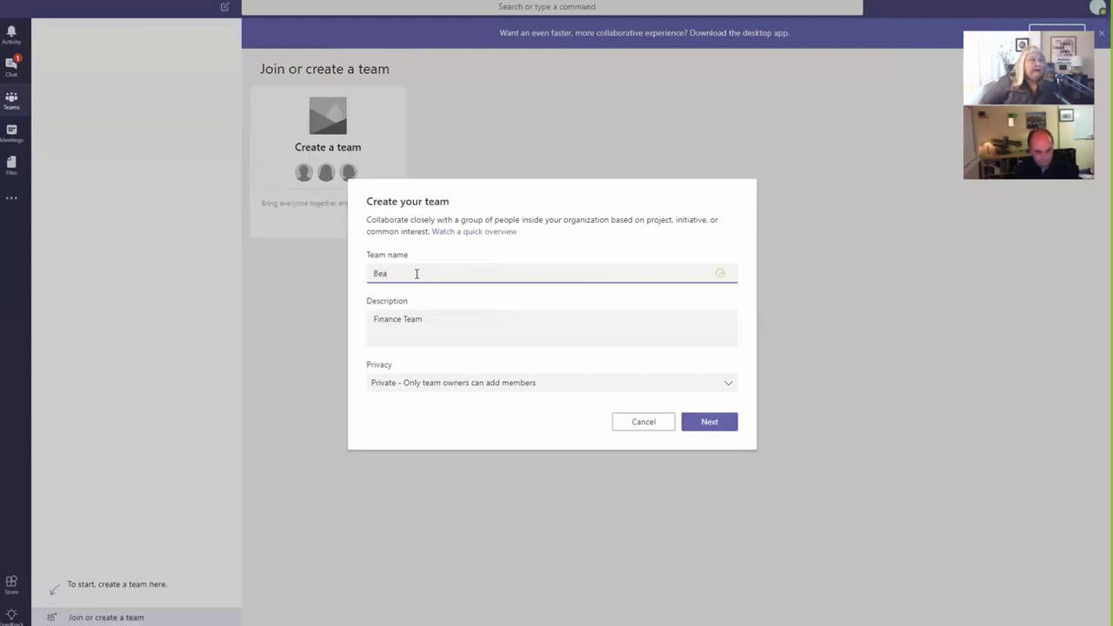
pyautogui.write('ta Teste')
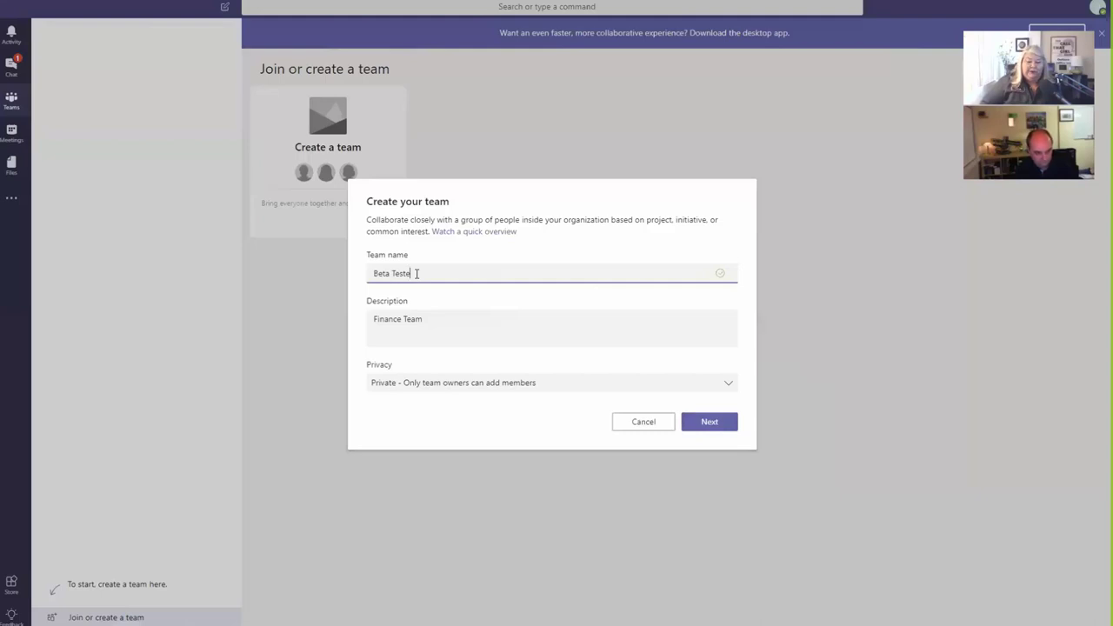
pyautogui.write('rs')
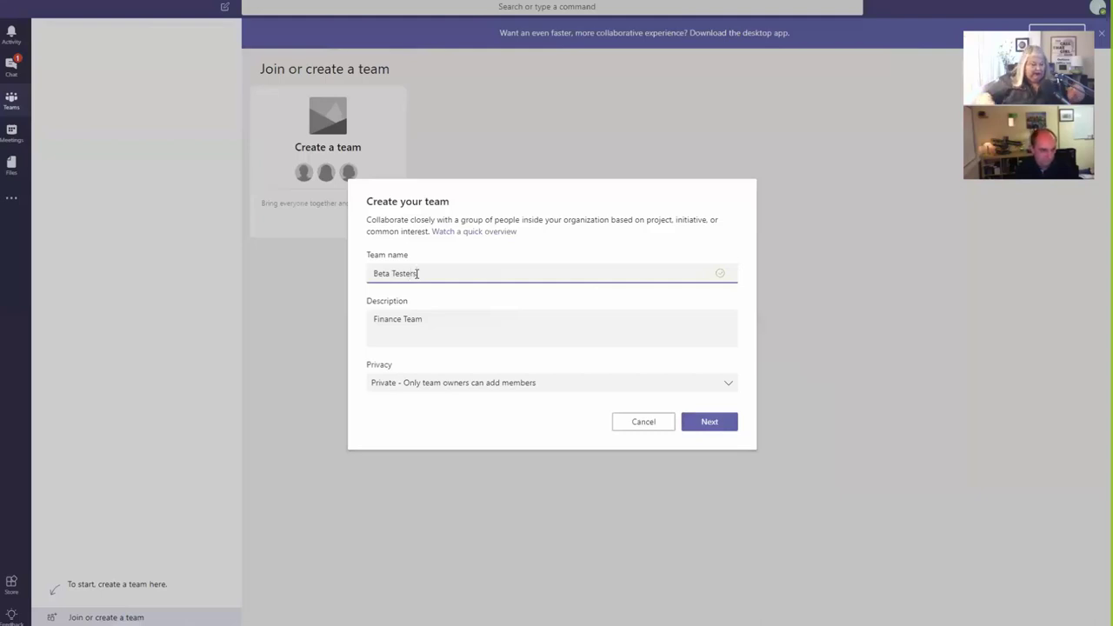
# Step: Replace the description 'Finance Team' with 'Beta Testers', correcting a typo along the way
pyautogui.tripleClick(434, 321)
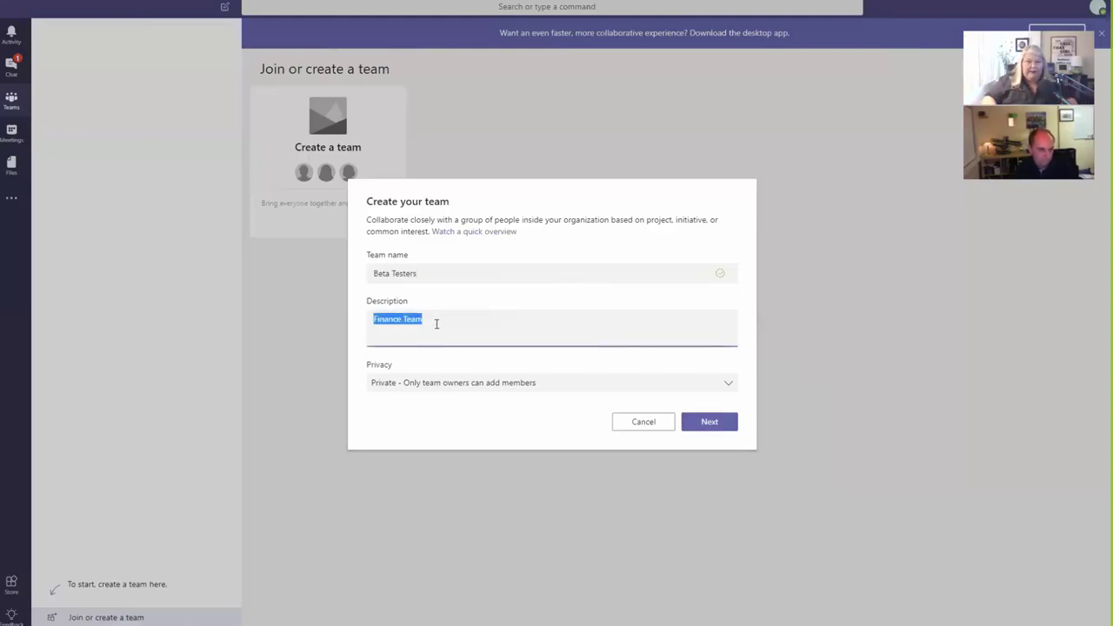
pyautogui.write('Beata')
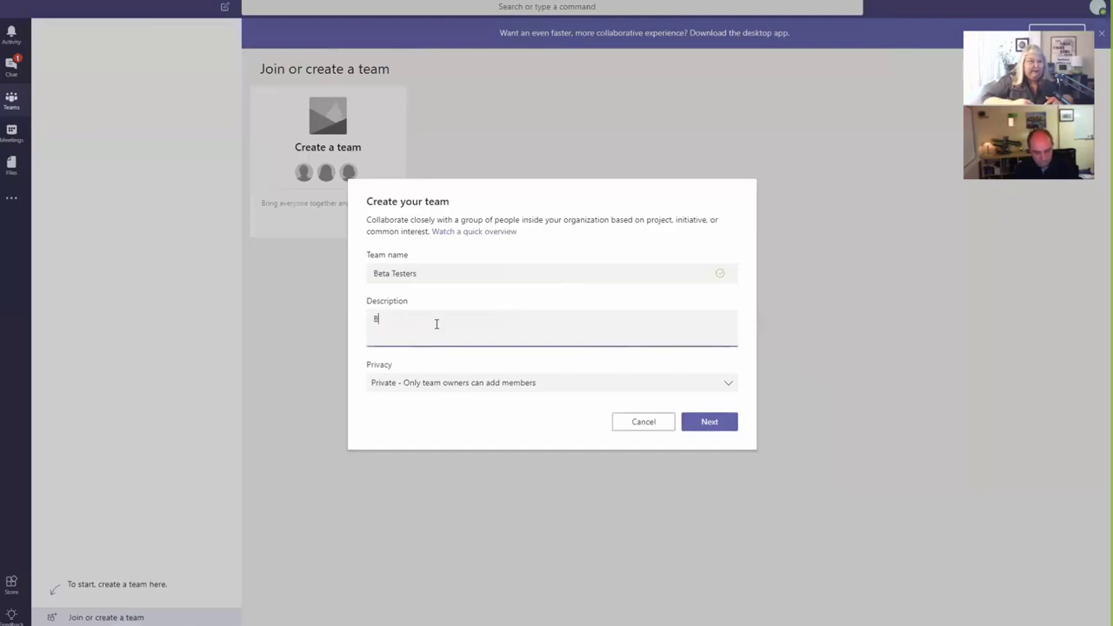
pyautogui.press('BackSpace')
pyautogui.press('BackSpace')
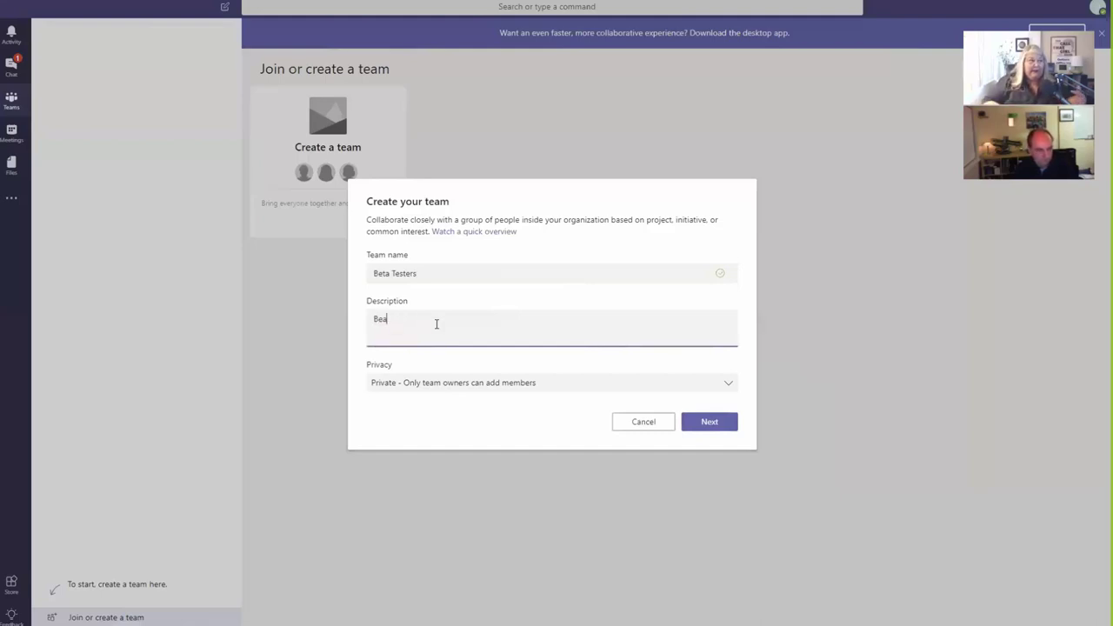
pyautogui.press('BackSpace')
pyautogui.write('ta ')
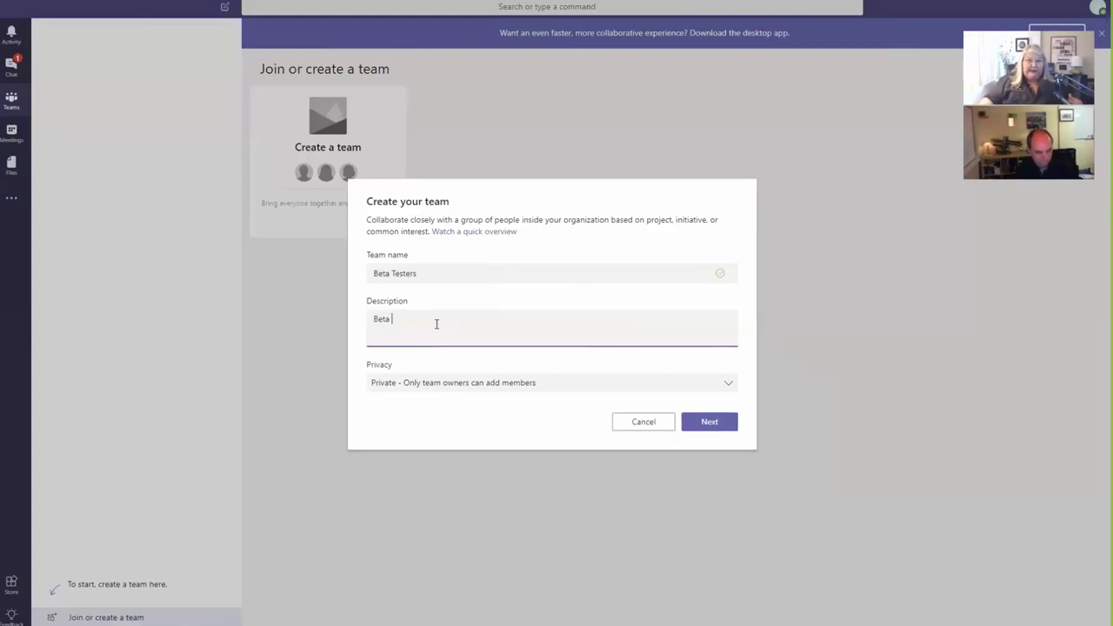
pyautogui.write('Testers')
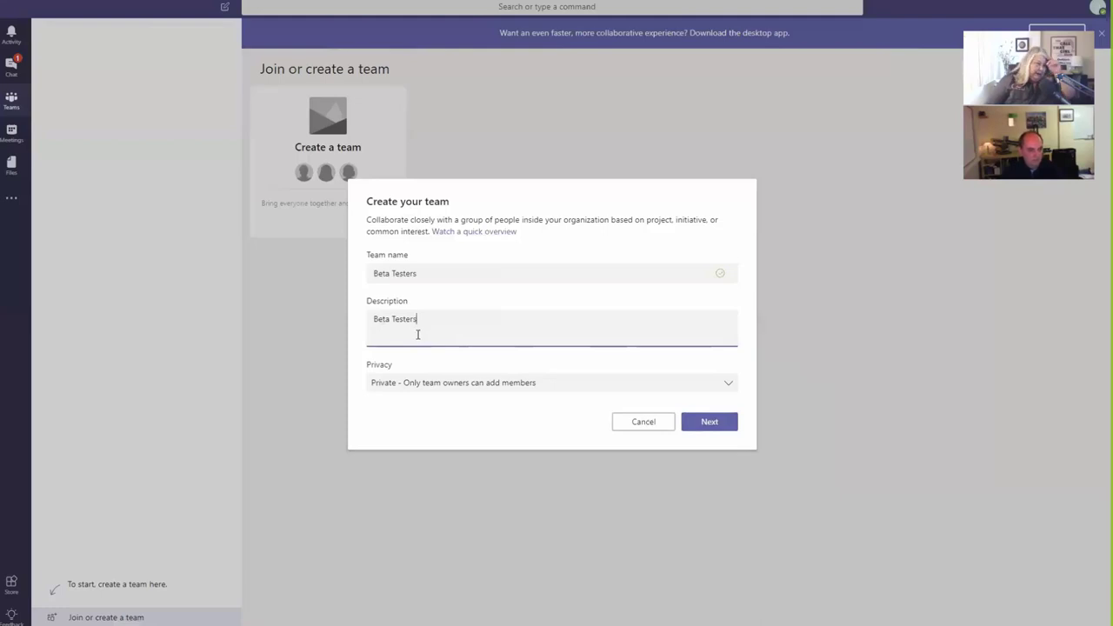
# Step: Set privacy to Public (anyone in the organization can join) and create the team
pyautogui.click(394, 388)
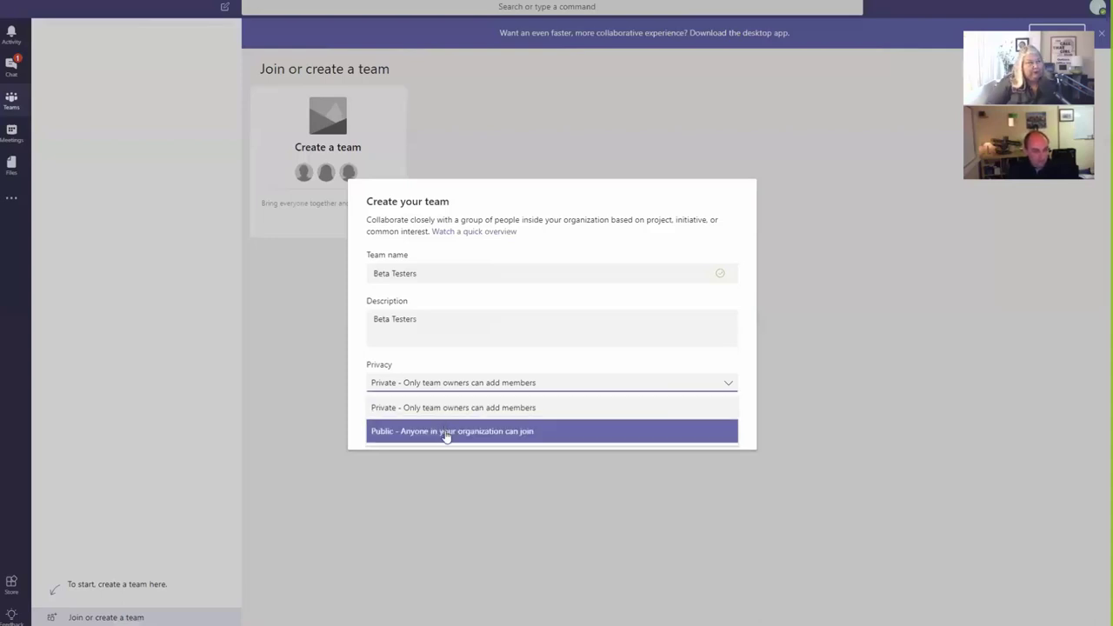
pyautogui.click(446, 433)
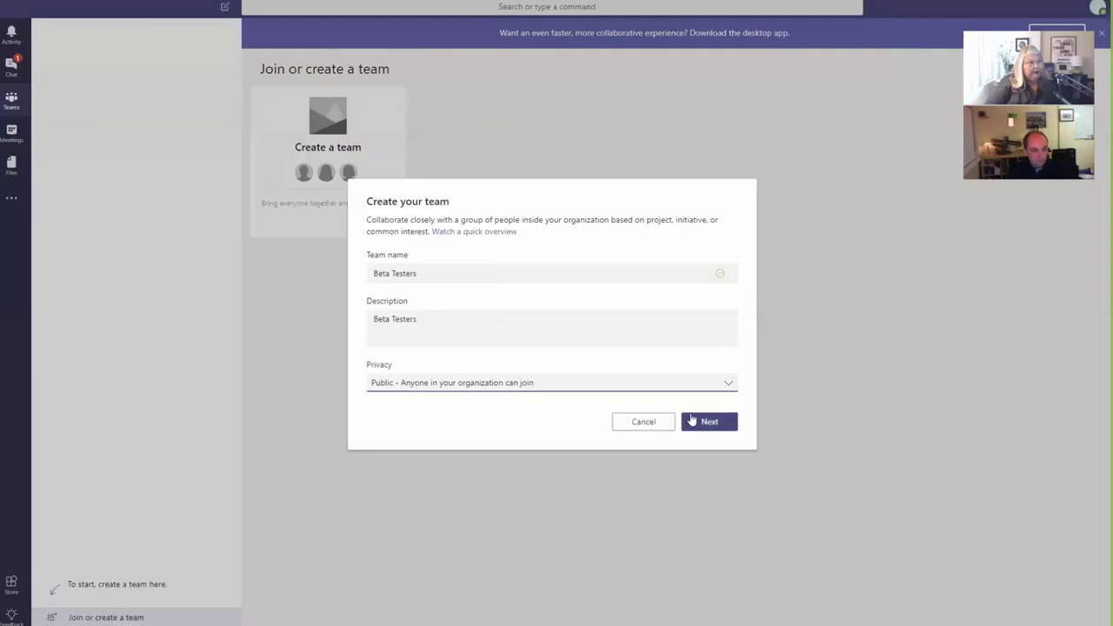
pyautogui.click(708, 423)
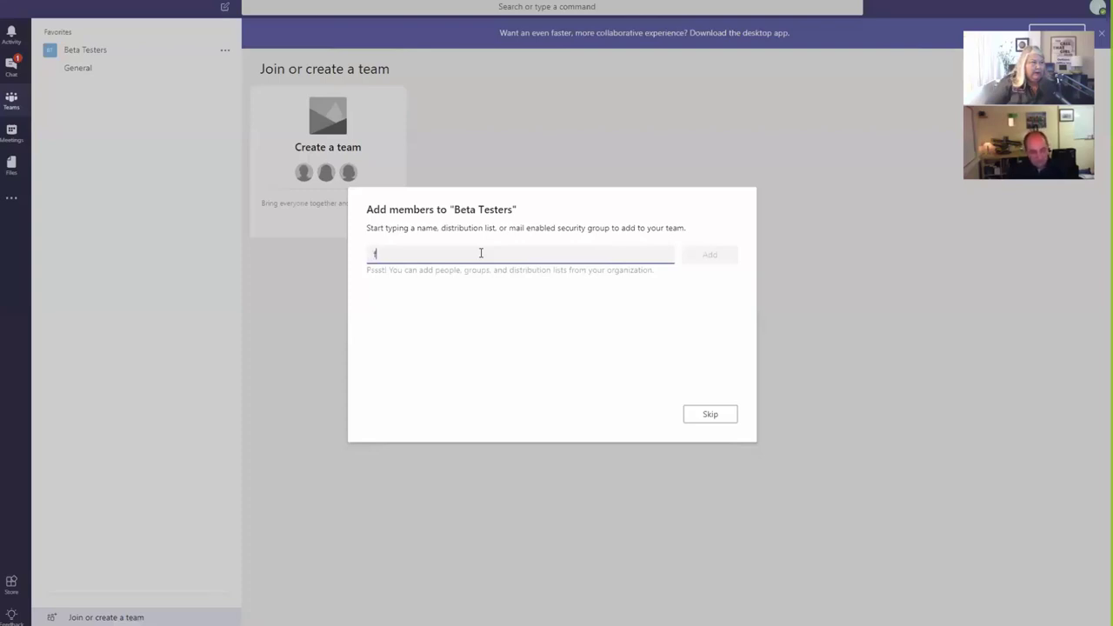
# Step: Type a prospective member's e-mail address into Add members, fixing typos
pyautogui.write('re')
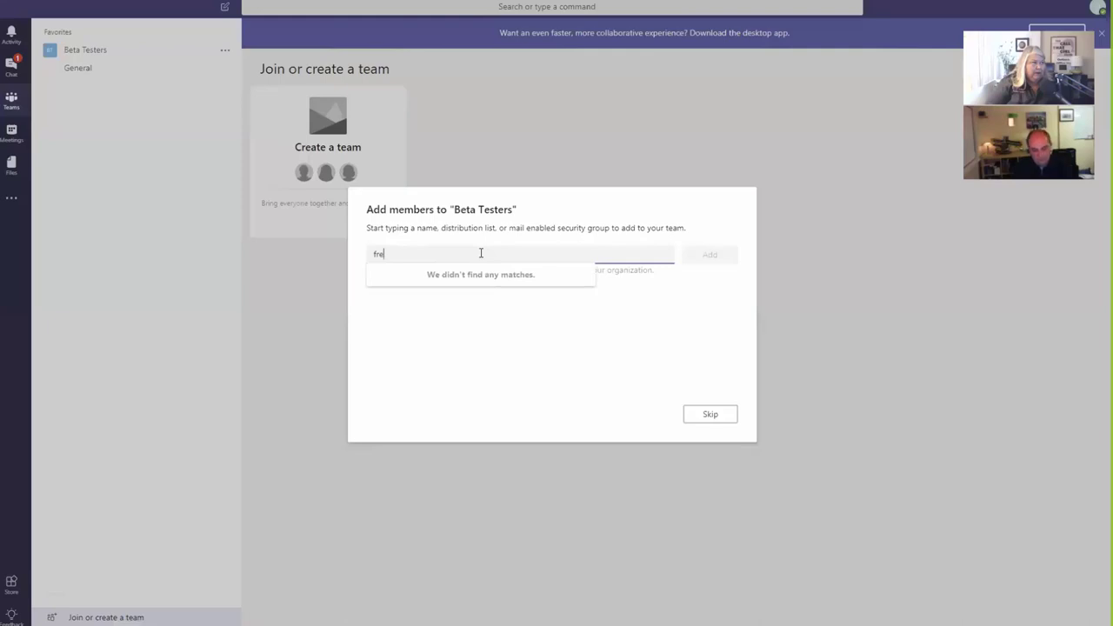
pyautogui.press('BackSpace')
pyautogui.press('BackSpace')
pyautogui.press('BackSpace')
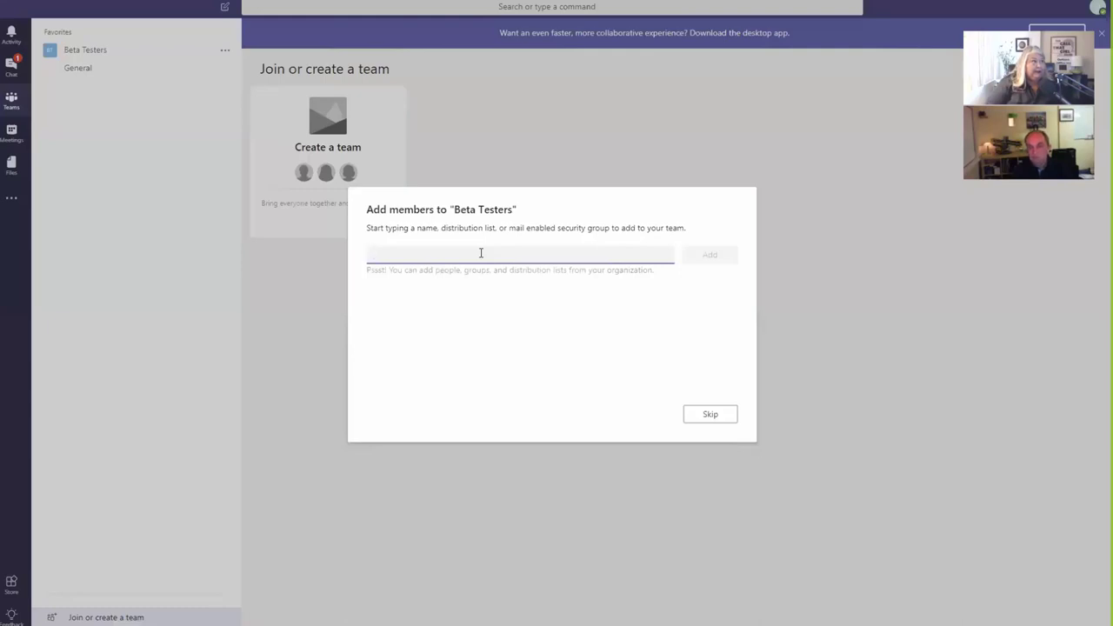
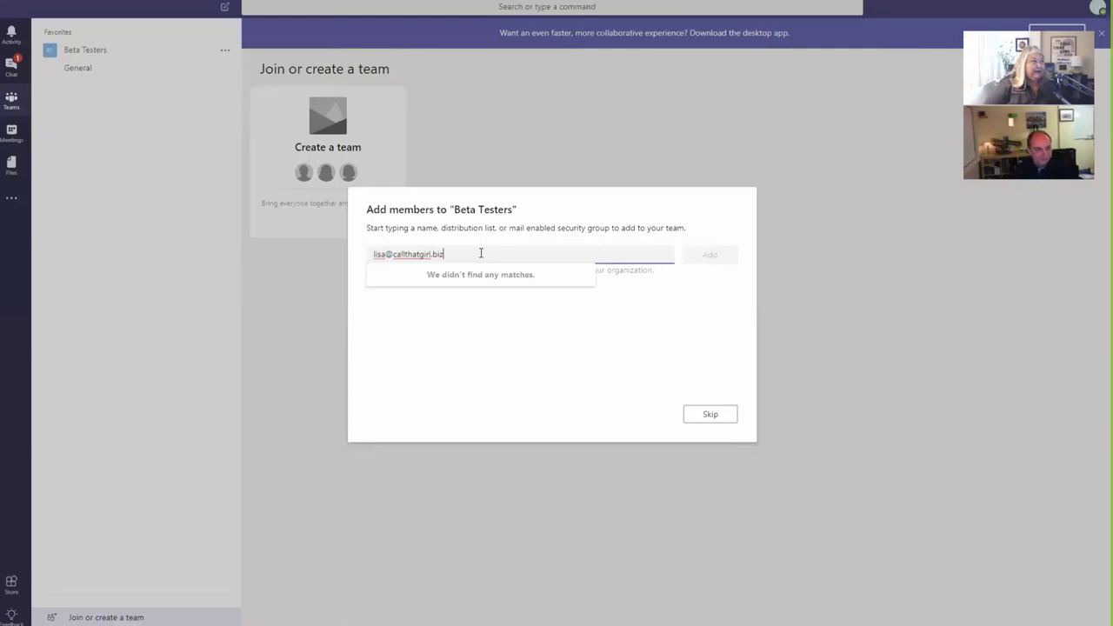
pyautogui.click(500, 329)
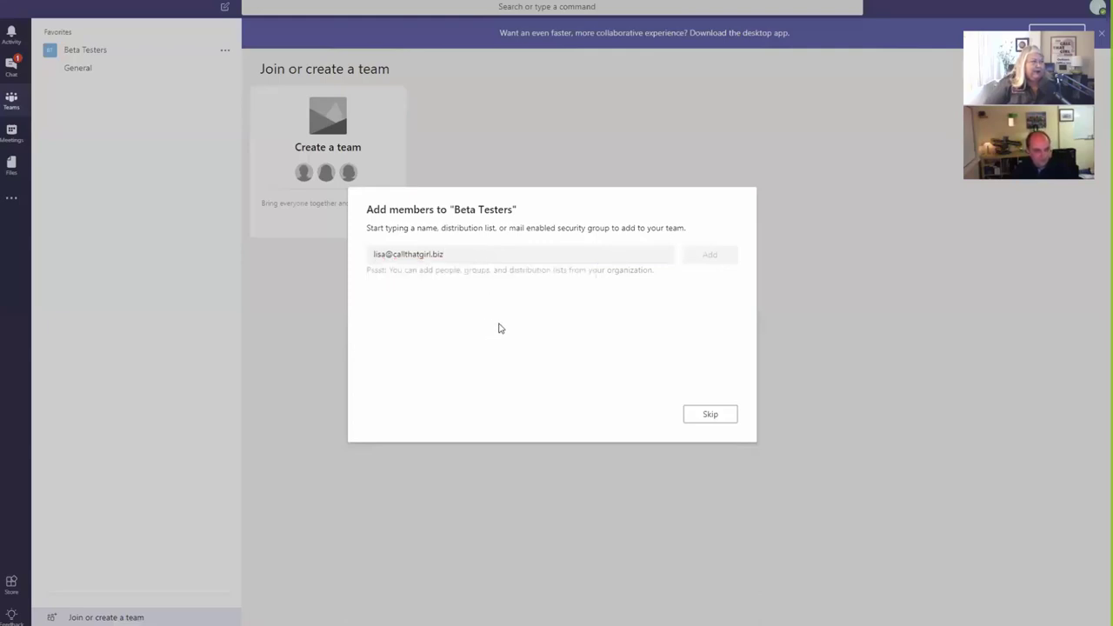
pyautogui.click(536, 259)
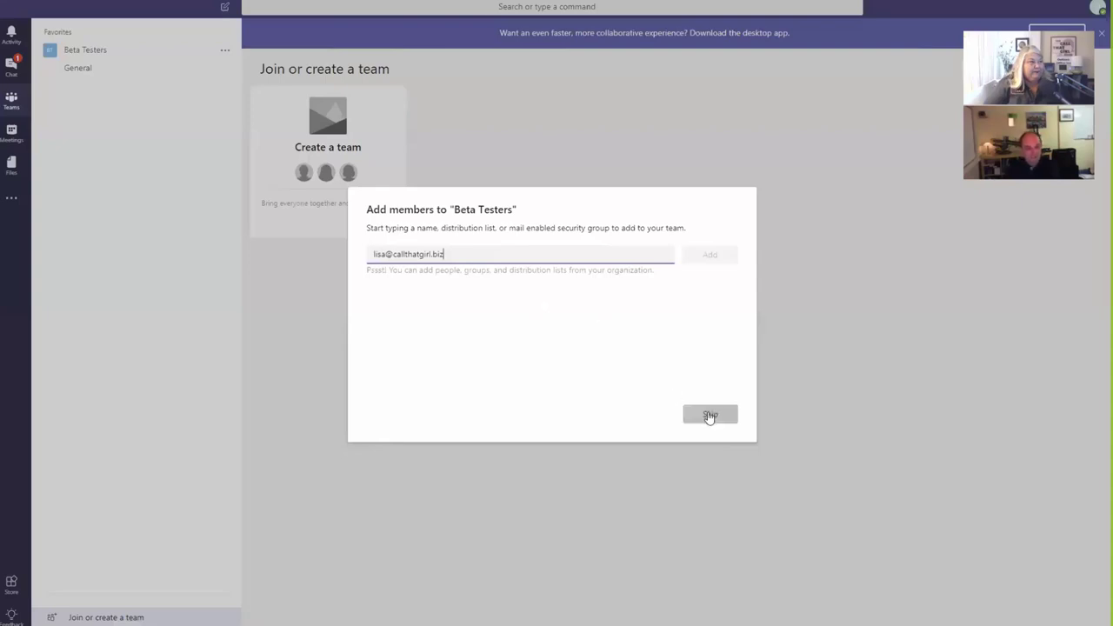
# Step: Clear the unmatched member e-mail and skip adding members so the team opens on General
pyautogui.press('BackSpace')
pyautogui.press('BackSpace')
pyautogui.press('BackSpace')
pyautogui.press('BackSpace')
pyautogui.press('BackSpace')
pyautogui.press('BackSpace')
pyautogui.press('BackSpace')
pyautogui.press('BackSpace')
pyautogui.press('BackSpace')
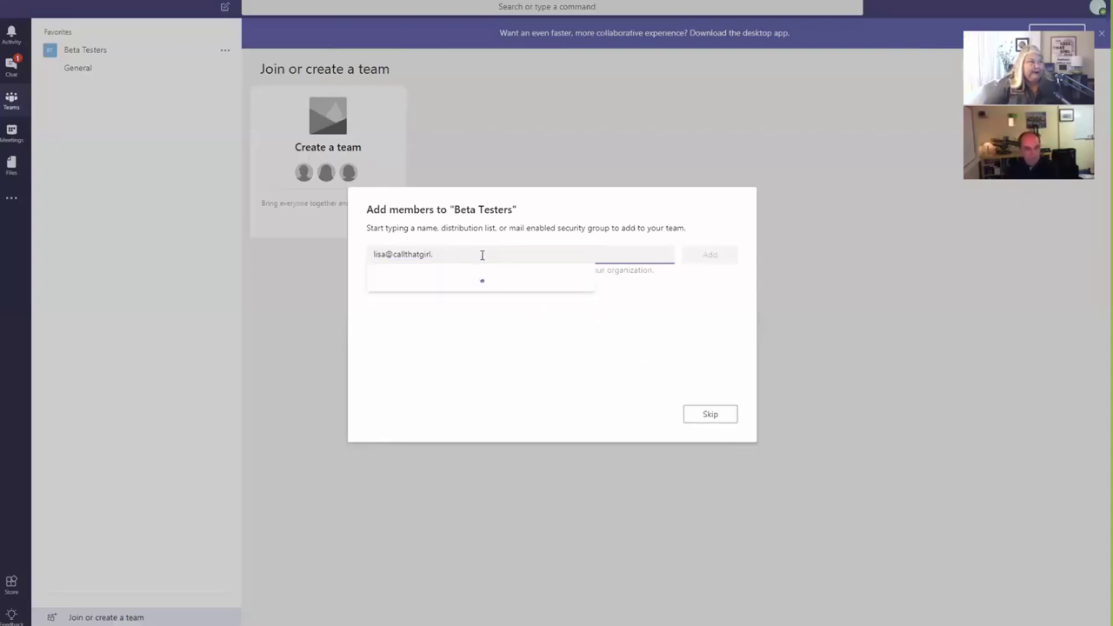
pyautogui.press('BackSpace')
pyautogui.press('BackSpace')
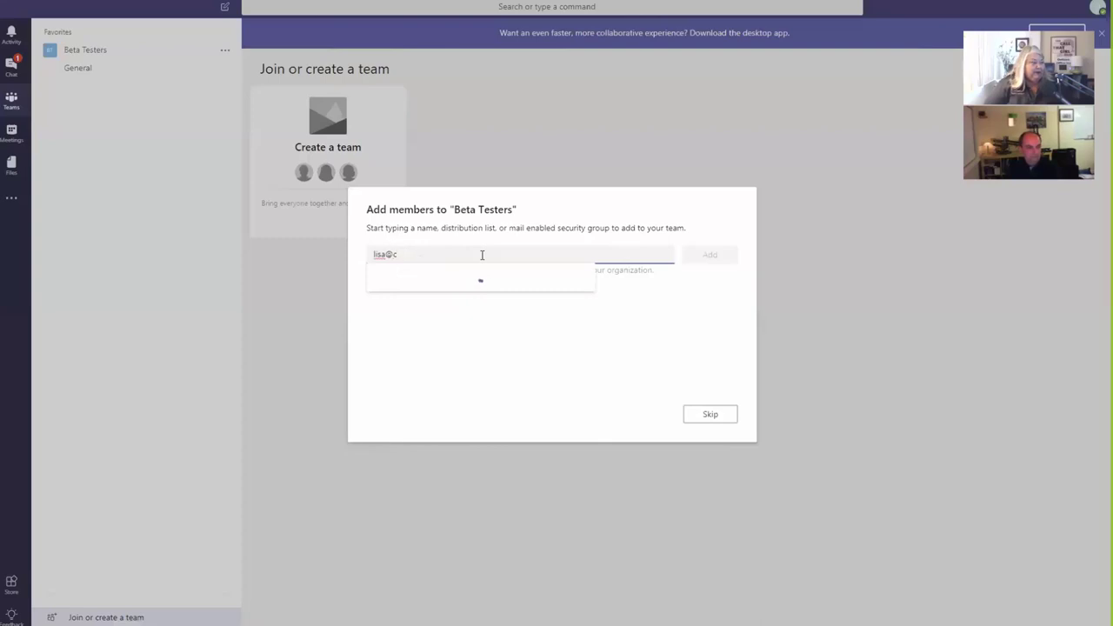
pyautogui.press('BackSpace')
pyautogui.press('BackSpace')
pyautogui.press('BackSpace')
pyautogui.press('BackSpace')
pyautogui.press('BackSpace')
pyautogui.press('BackSpace')
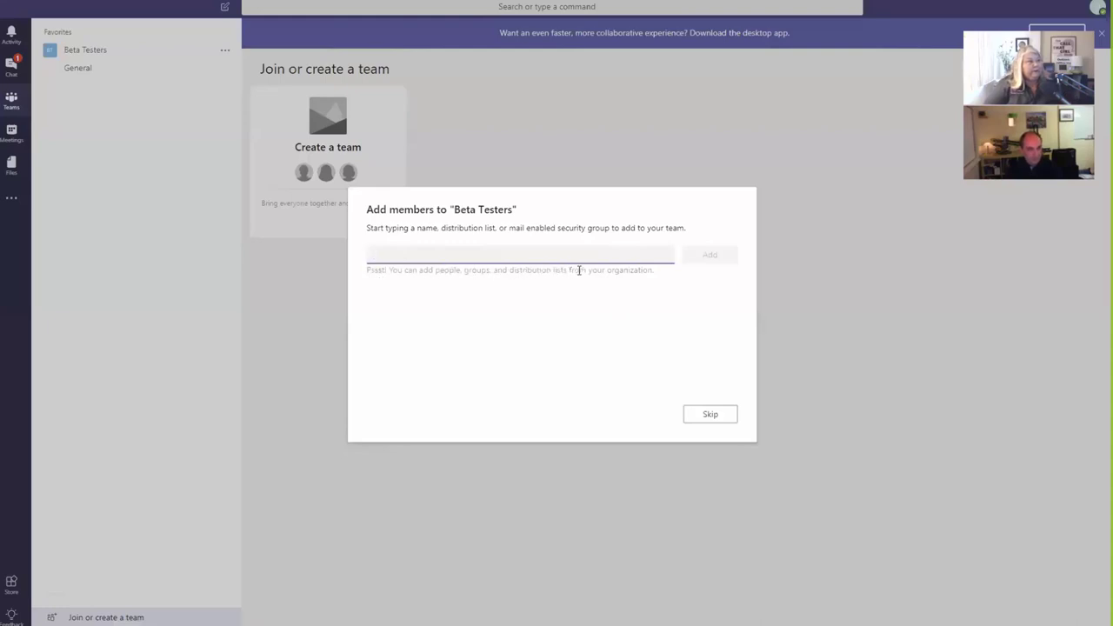
pyautogui.click(712, 417)
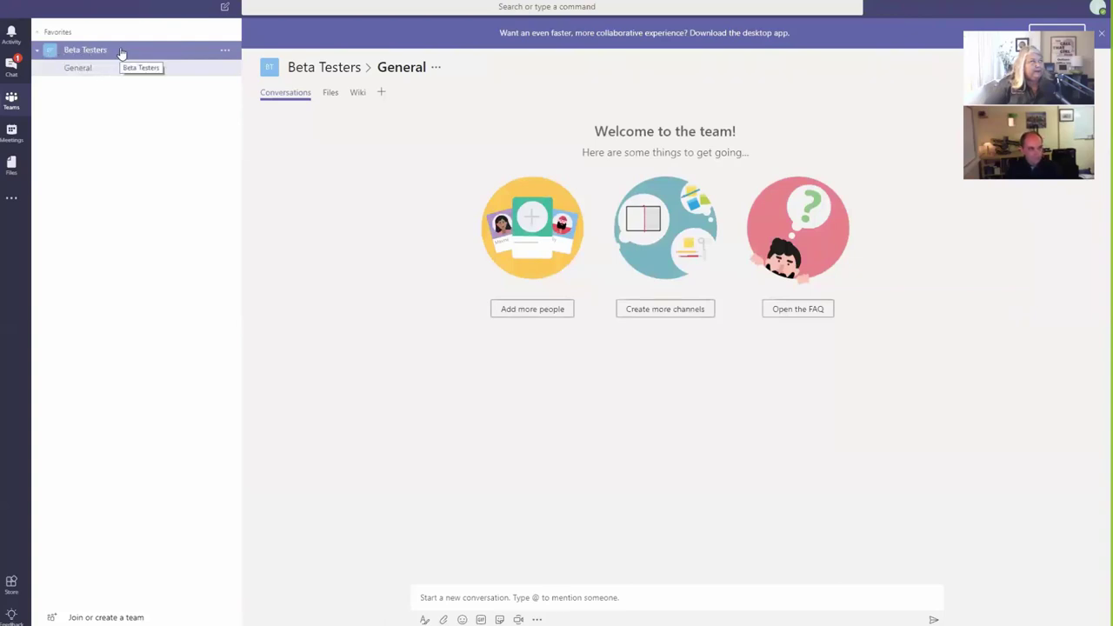
# Step: Show the Beta Testers team's options menu with manage, edit, leave and delete actions
pyautogui.click(226, 54)
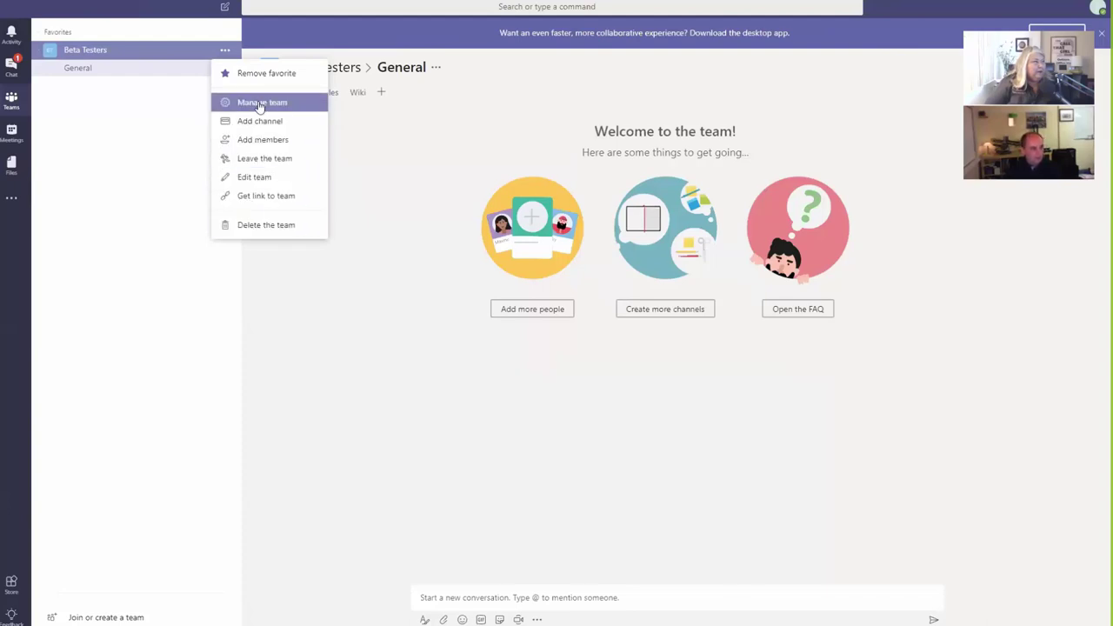
# Step: Open Manage team, try adding a member by e-mail address, and close when no match appears
pyautogui.click(260, 105)
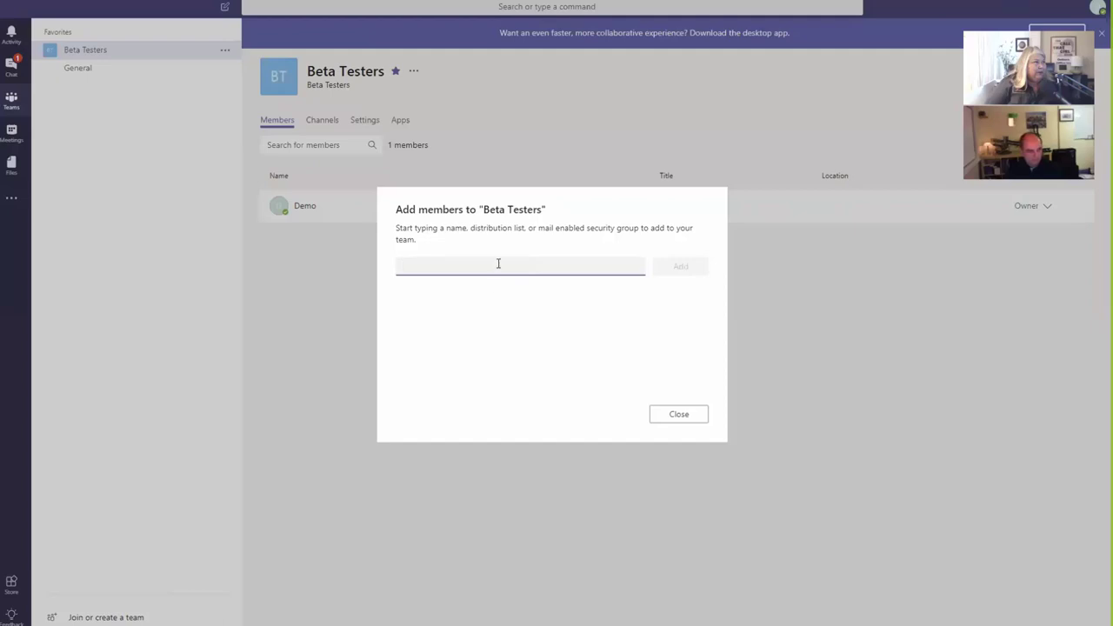
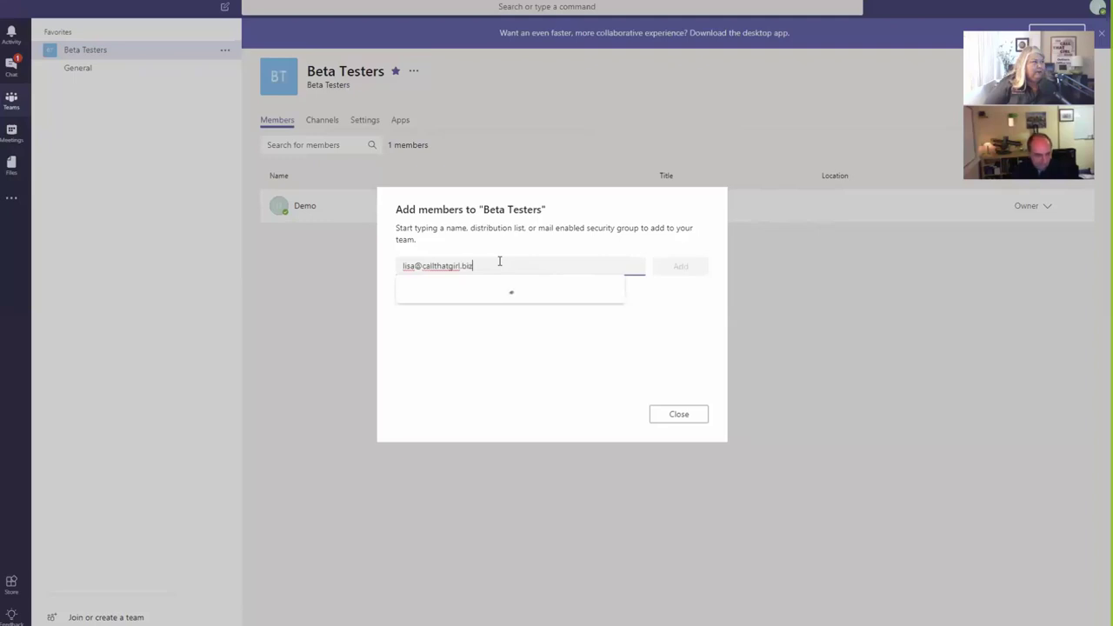
pyautogui.click(500, 324)
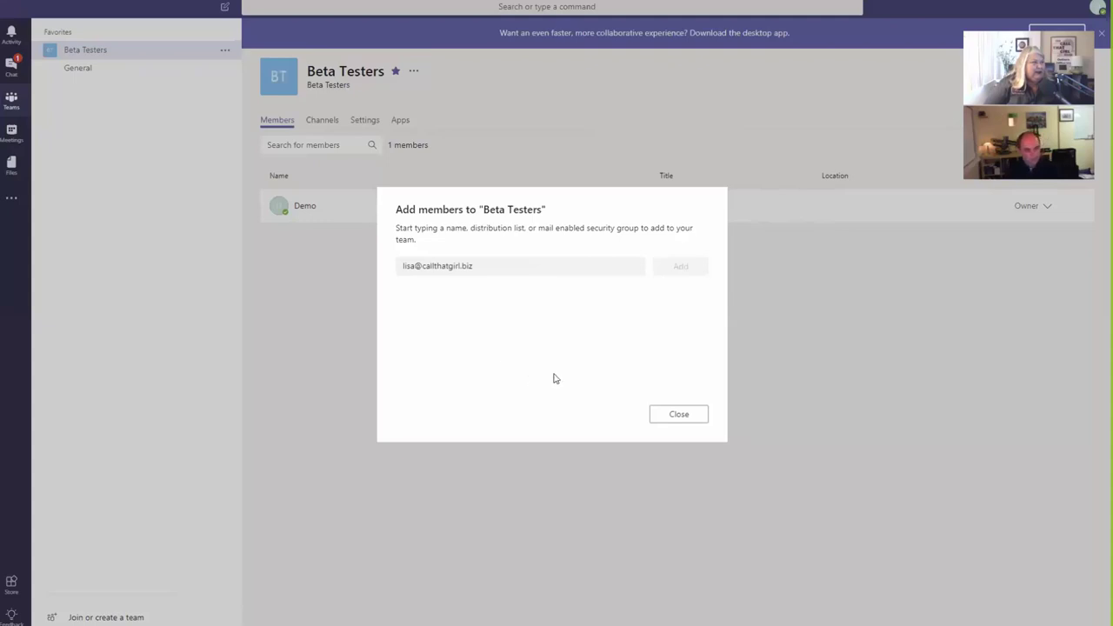
pyautogui.click(686, 415)
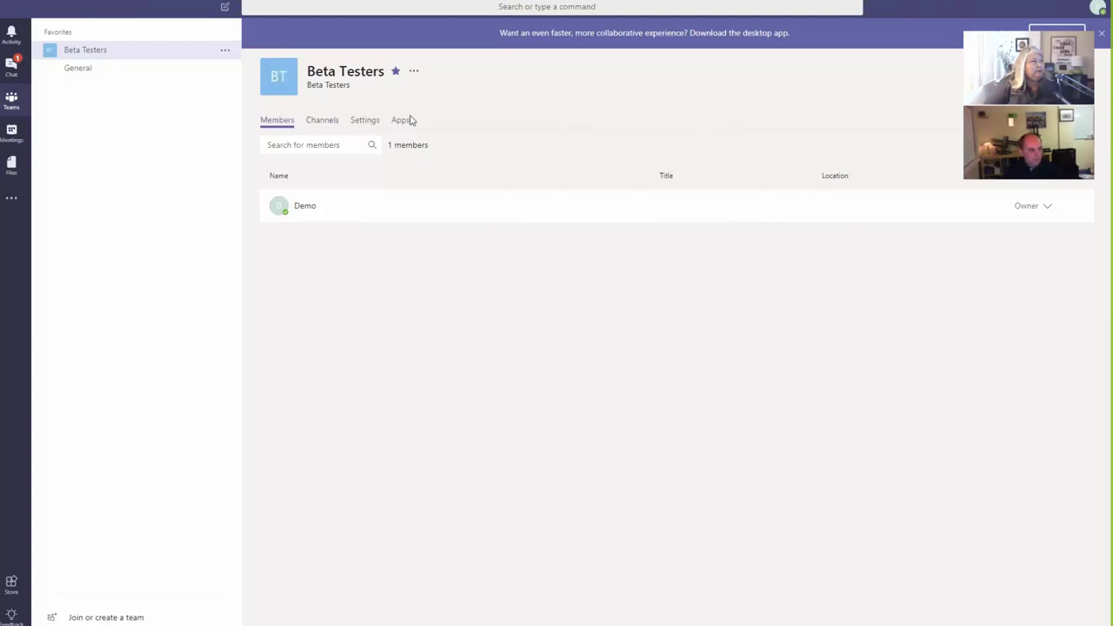
# Step: Switch to the team's Settings tab and expand the Team picture section
pyautogui.click(365, 123)
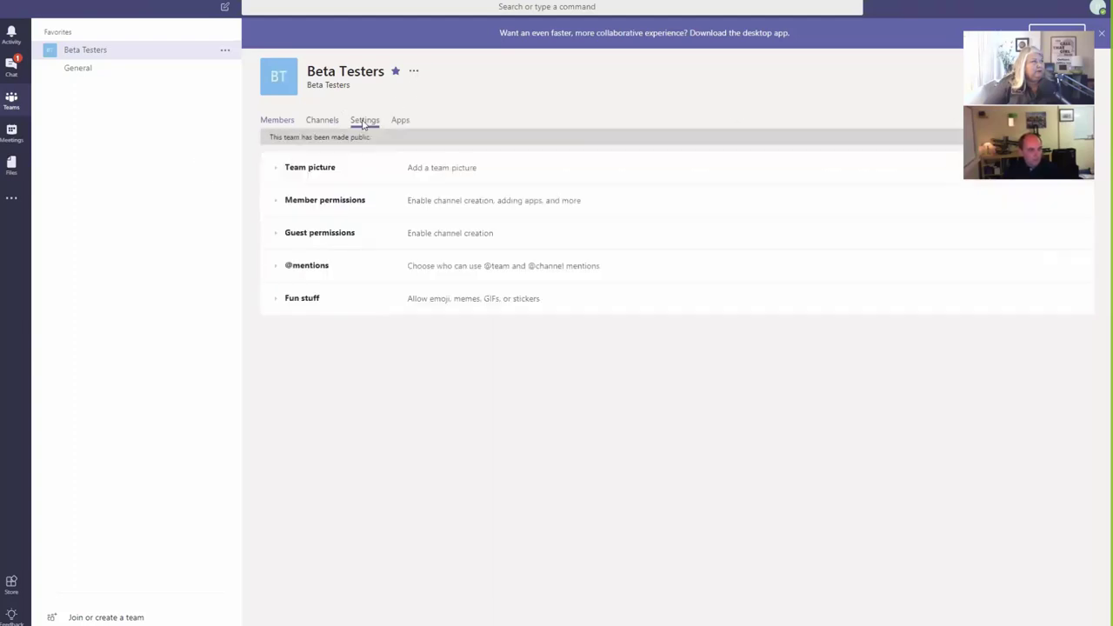
pyautogui.click(278, 170)
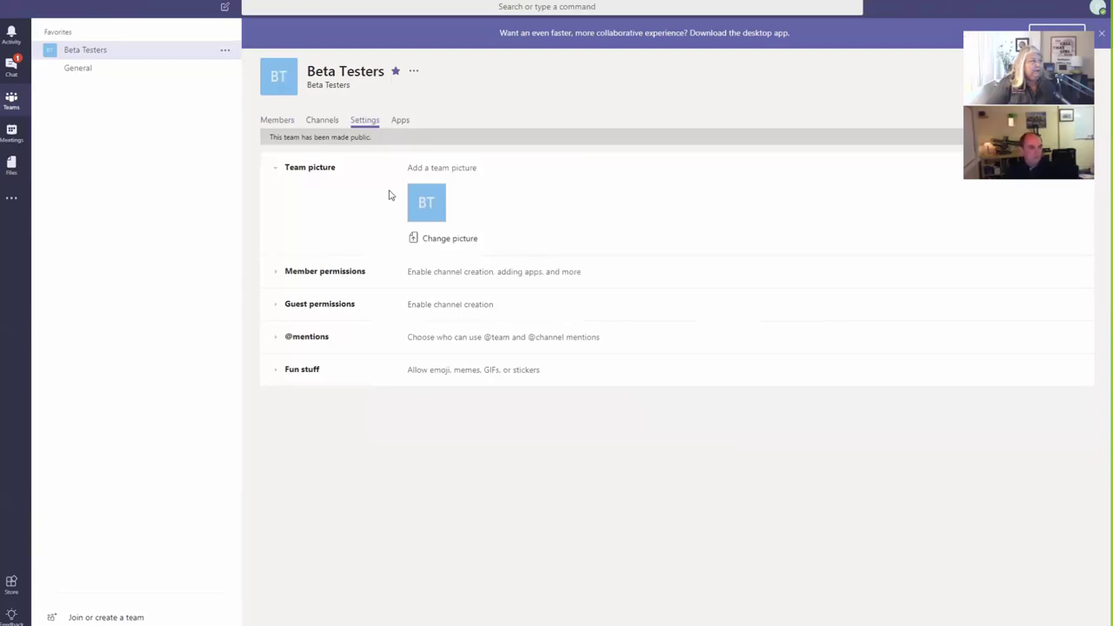
pyautogui.click(440, 240)
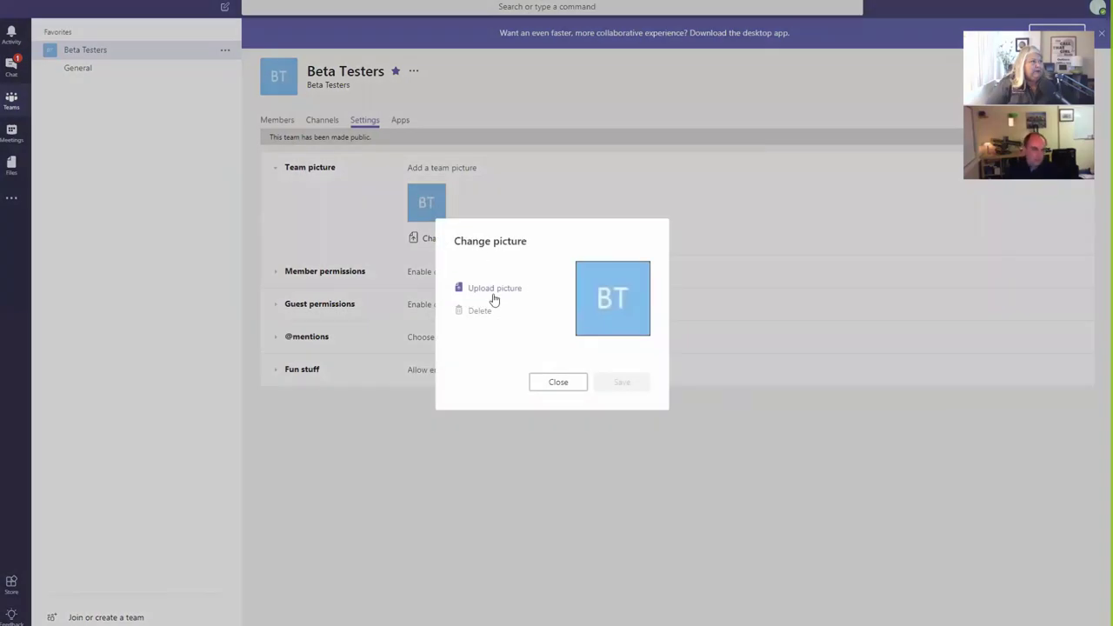
pyautogui.click(561, 383)
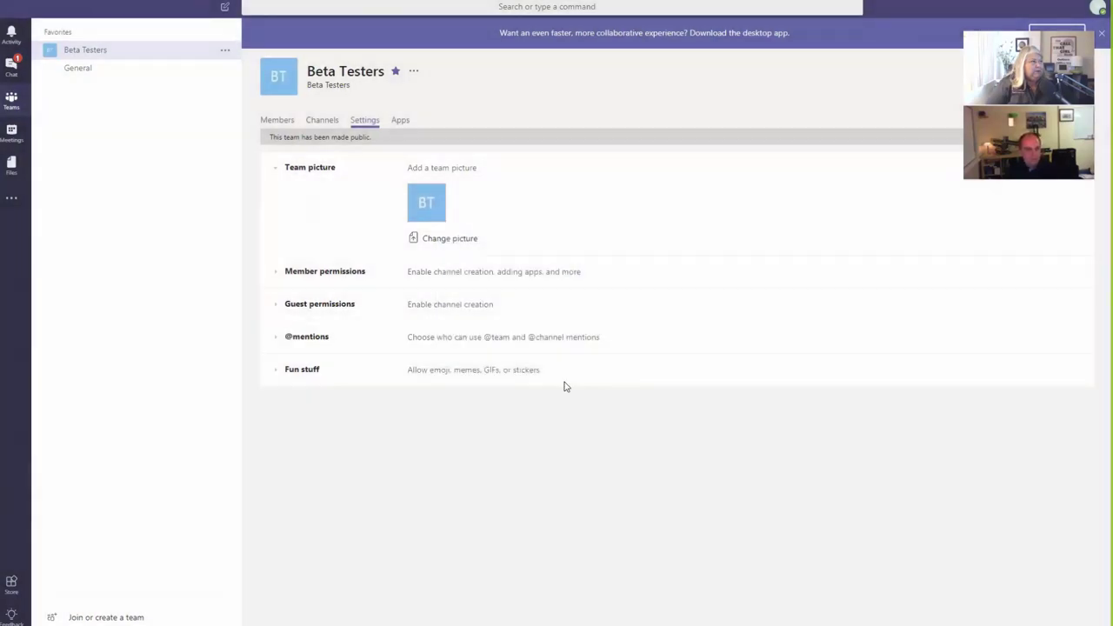
pyautogui.click(449, 239)
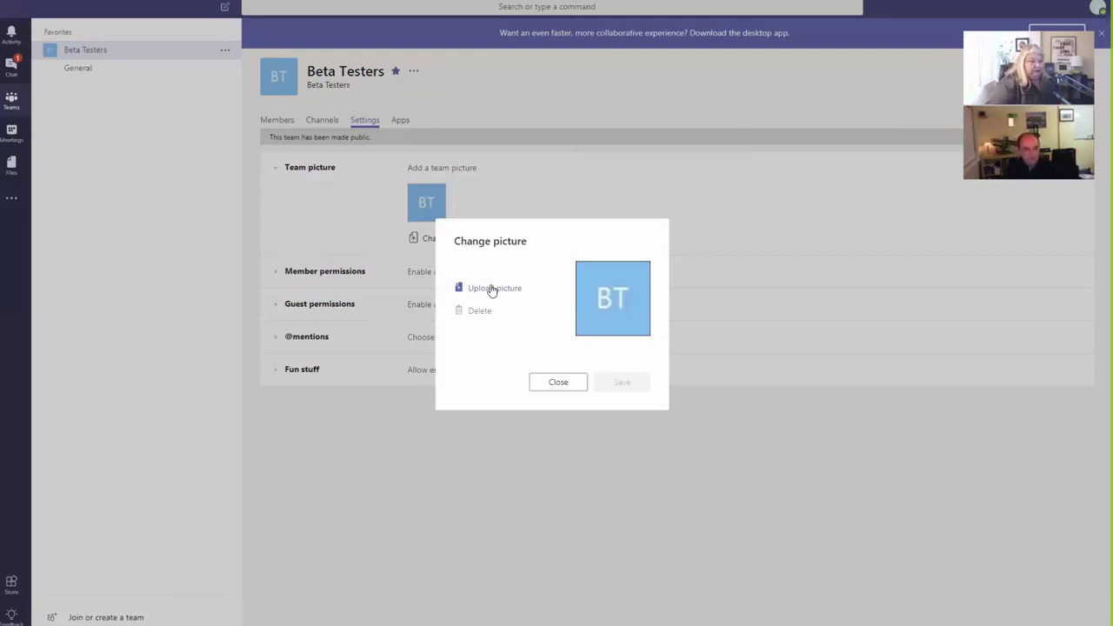
pyautogui.click(557, 385)
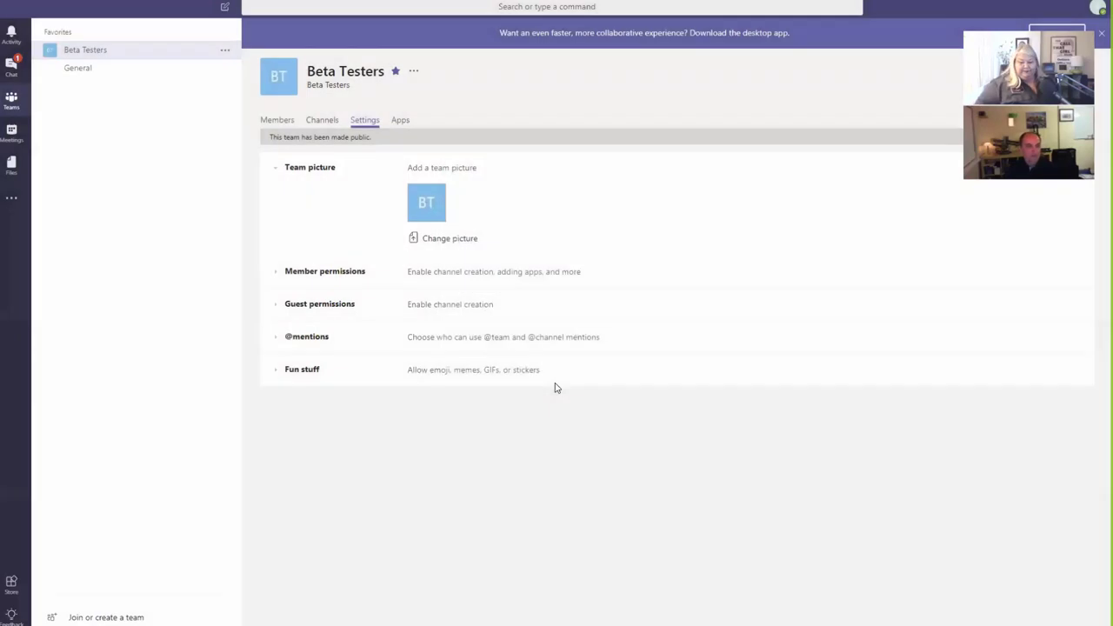
# Step: Expand Member permissions on the Settings tab to review what members may do
pyautogui.click(277, 272)
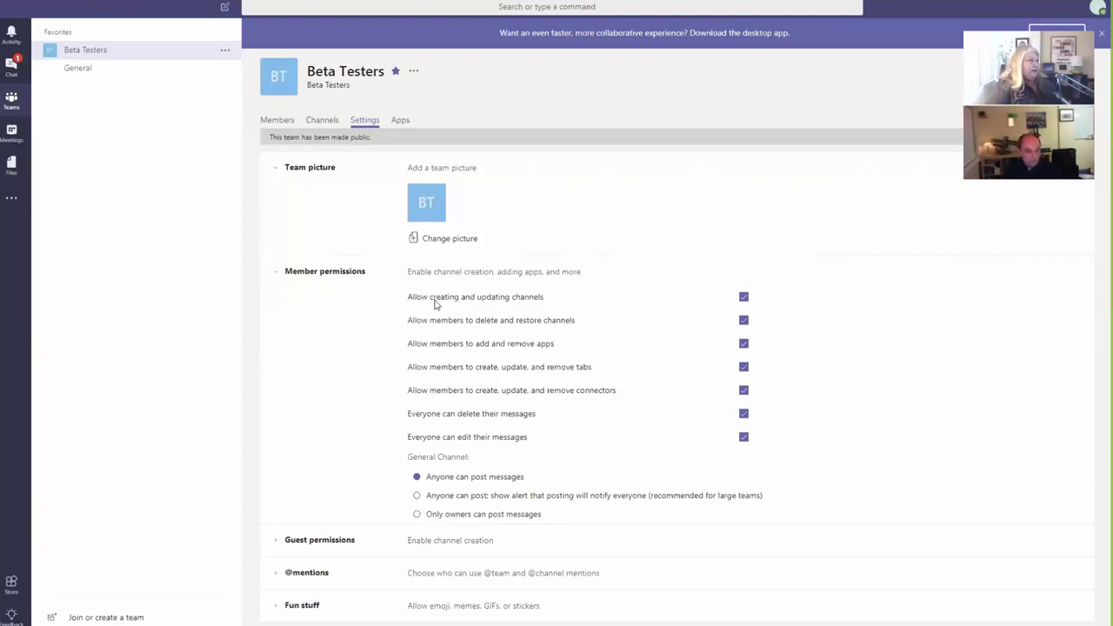
pyautogui.click(114, 75)
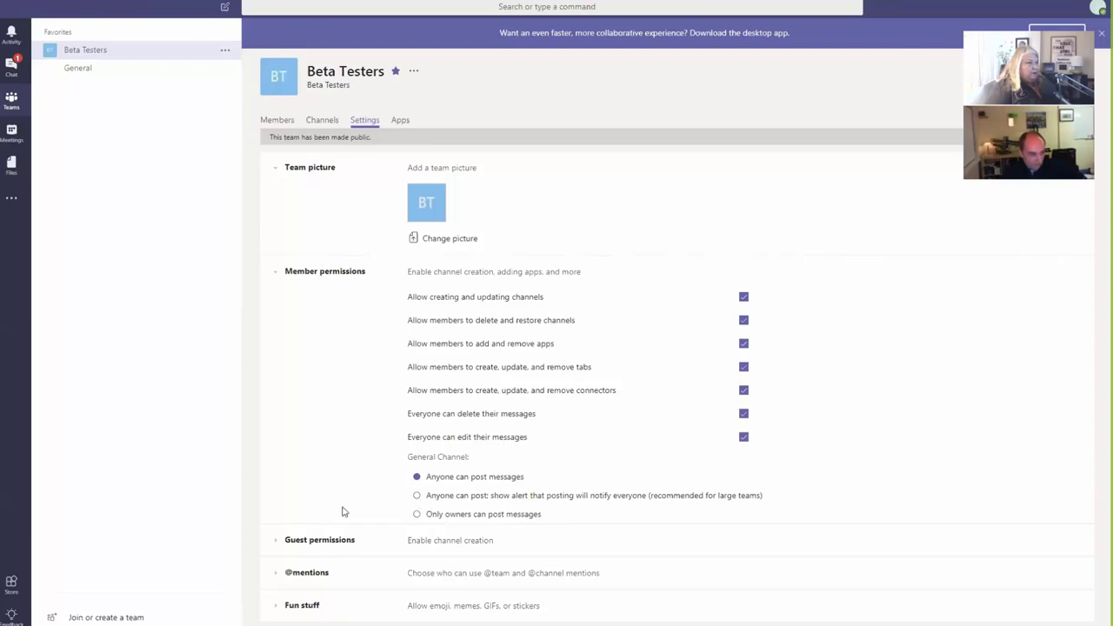
pyautogui.click(276, 542)
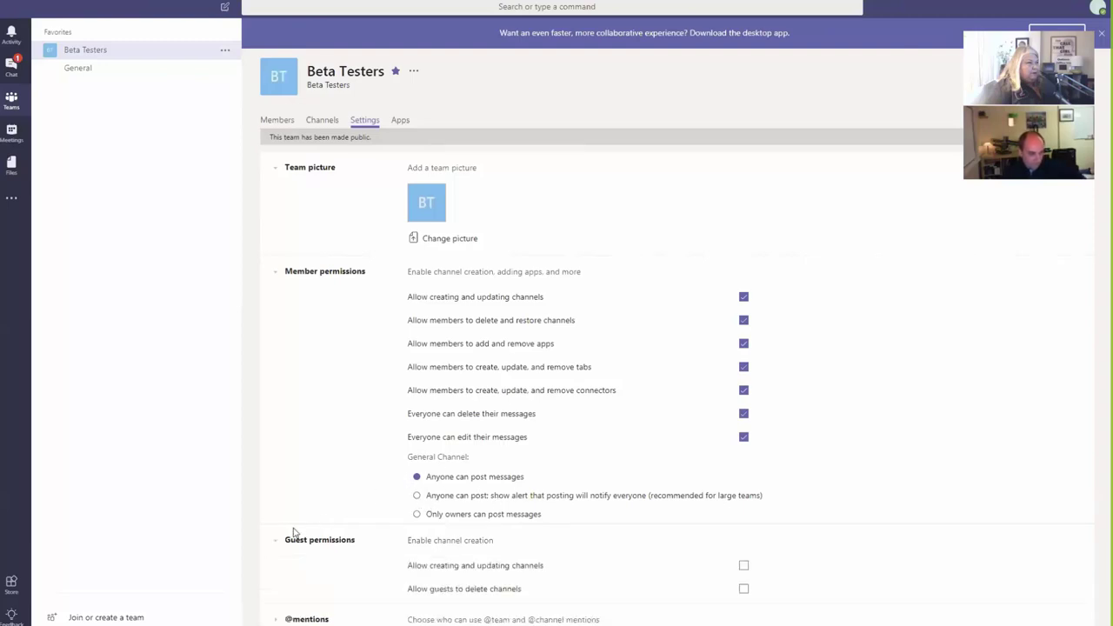
pyautogui.scroll(-1, 310, 527)
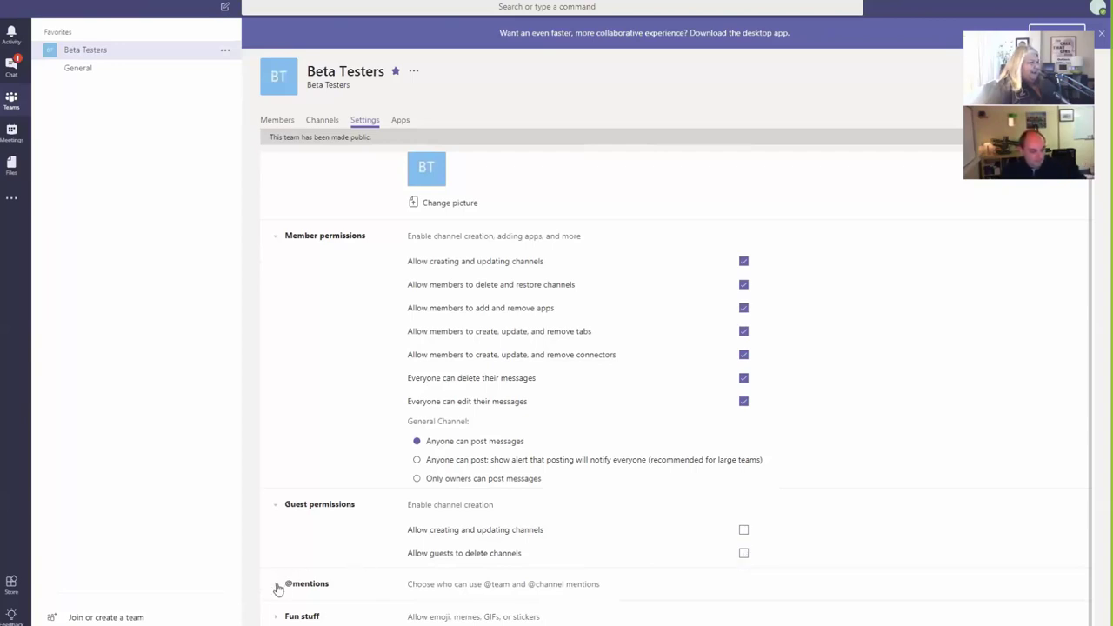
pyautogui.click(277, 589)
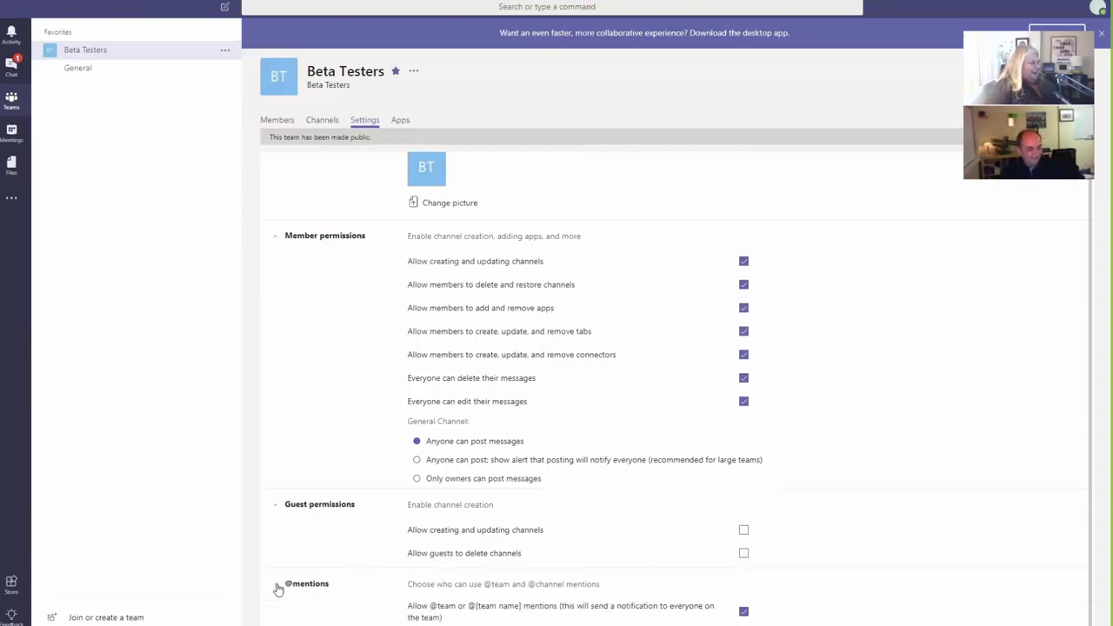
pyautogui.scroll(-1, 321, 556)
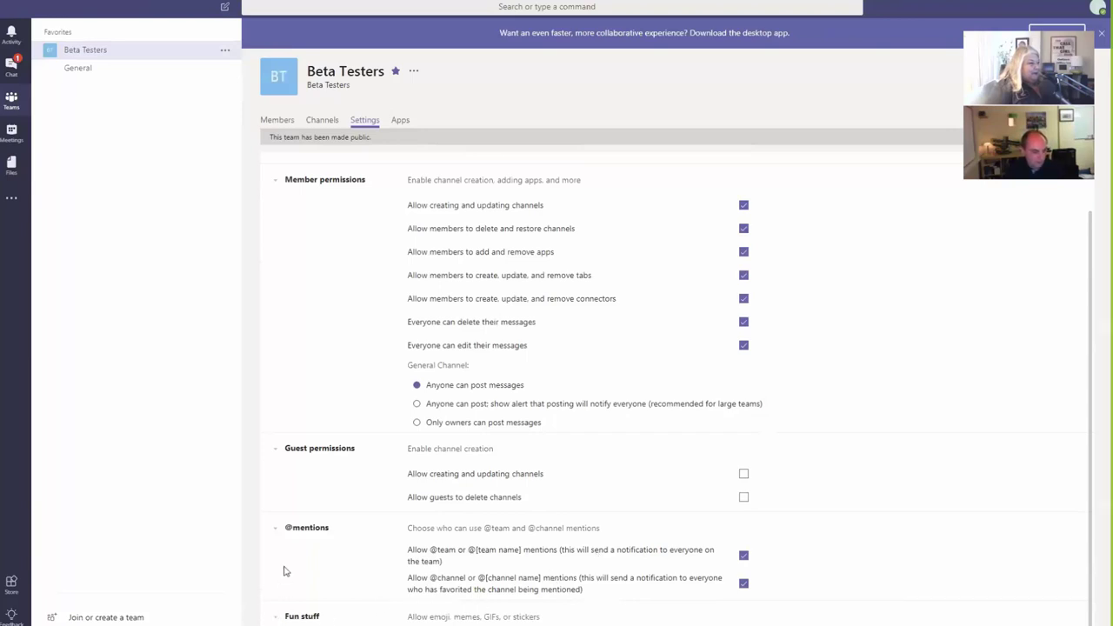
pyautogui.scroll(-2, 283, 571)
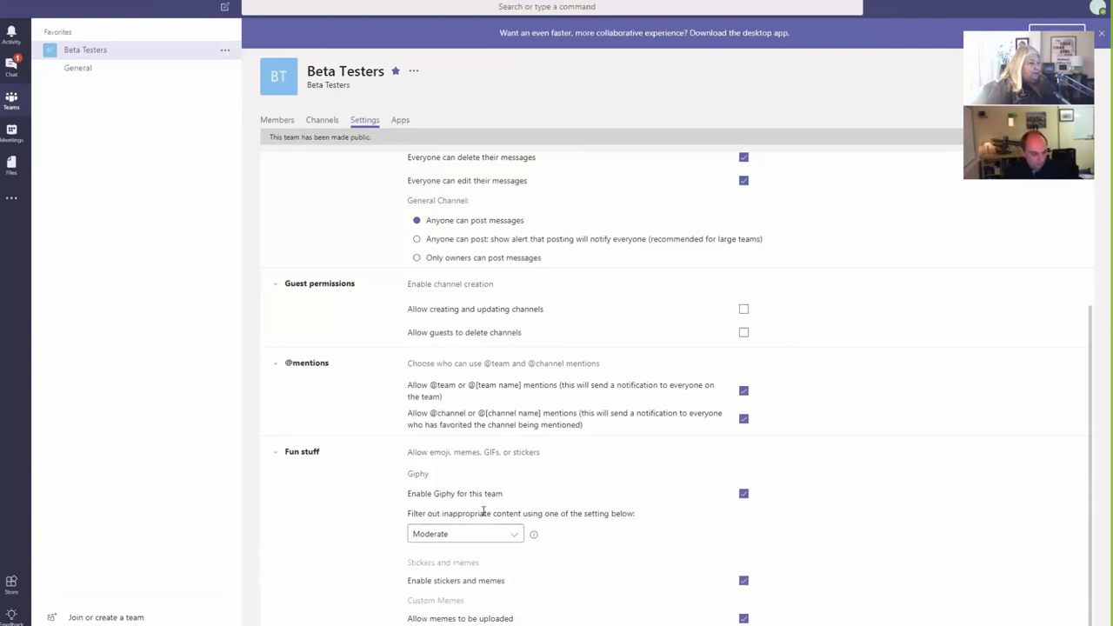
# Step: Keep the Giphy filter at Moderate, then list the team's apps: Forms, OneNote, Planner, Stream
pyautogui.click(516, 536)
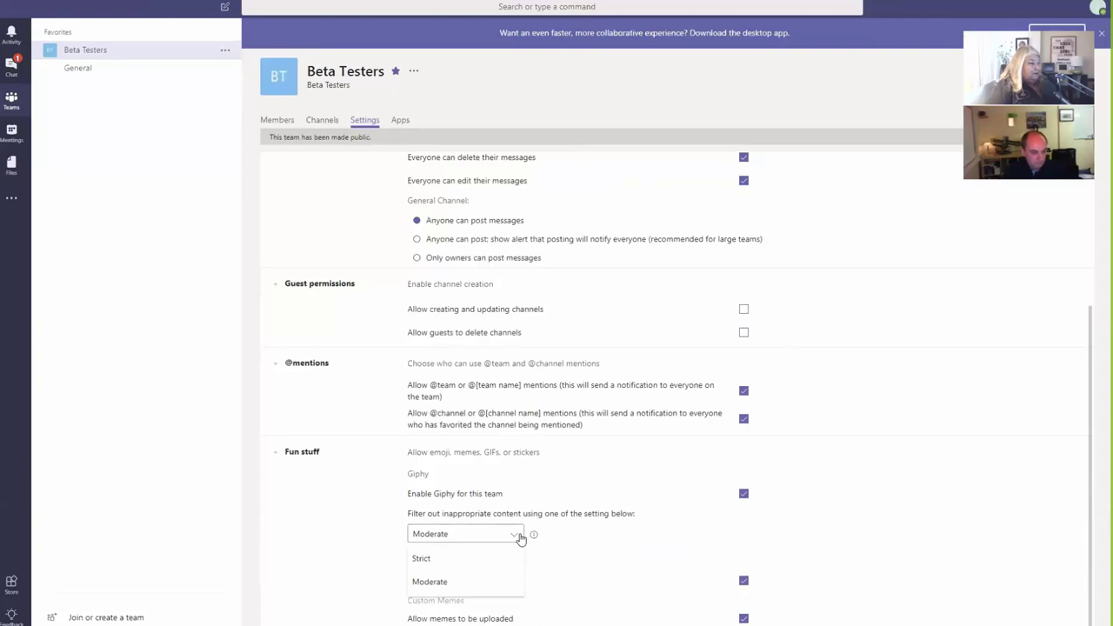
pyautogui.click(378, 547)
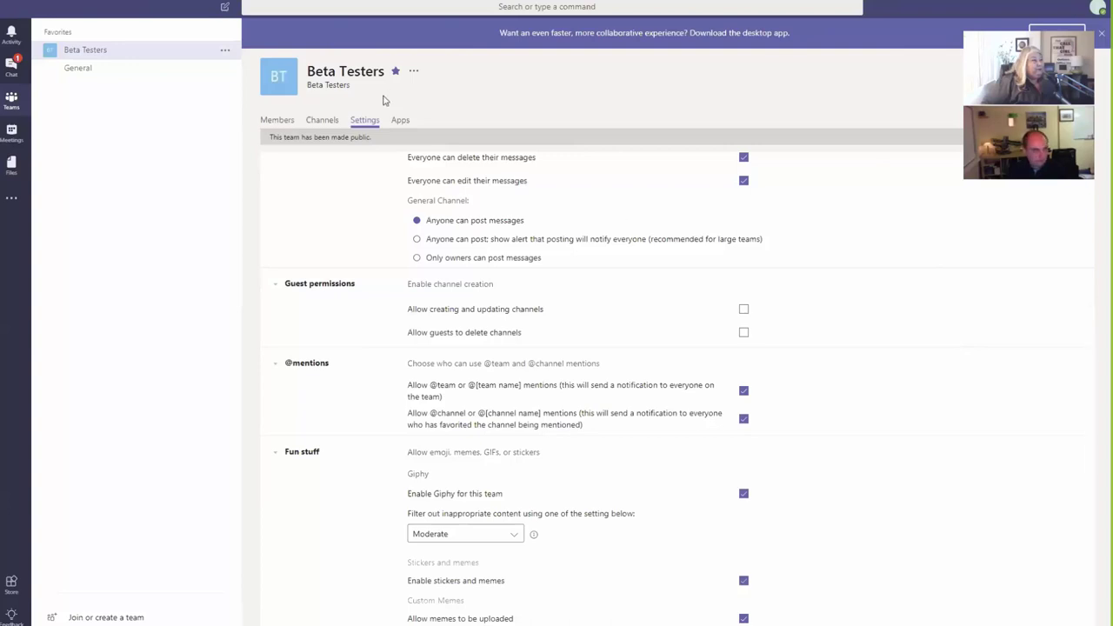
pyautogui.click(400, 122)
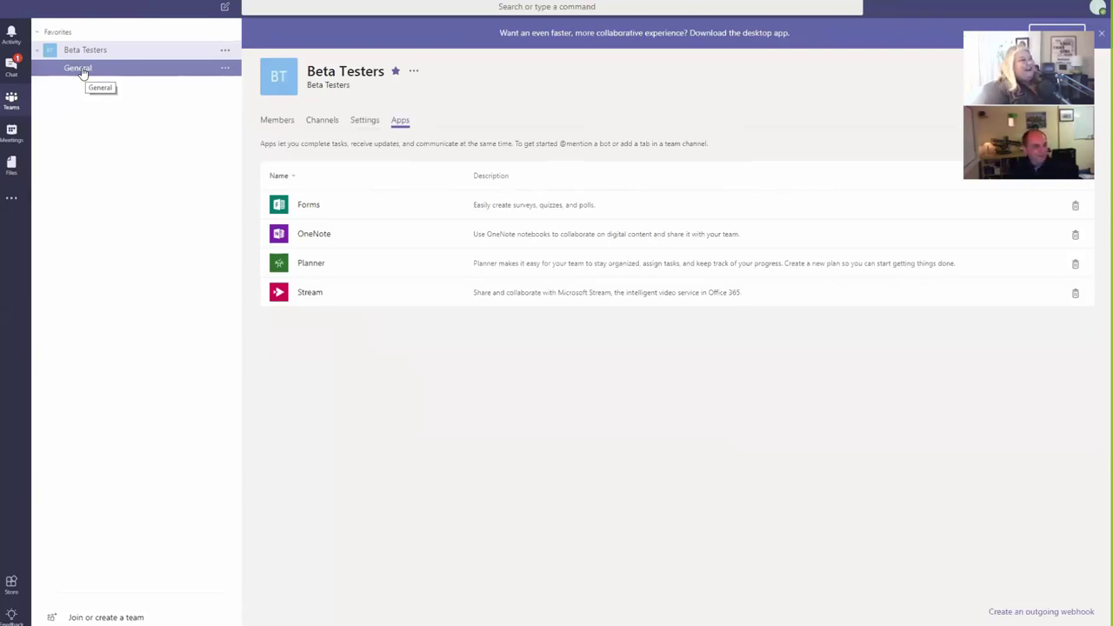
# Step: Open the Beta Testers General channel, collapsing and re-expanding the team's channel list
pyautogui.click(81, 73)
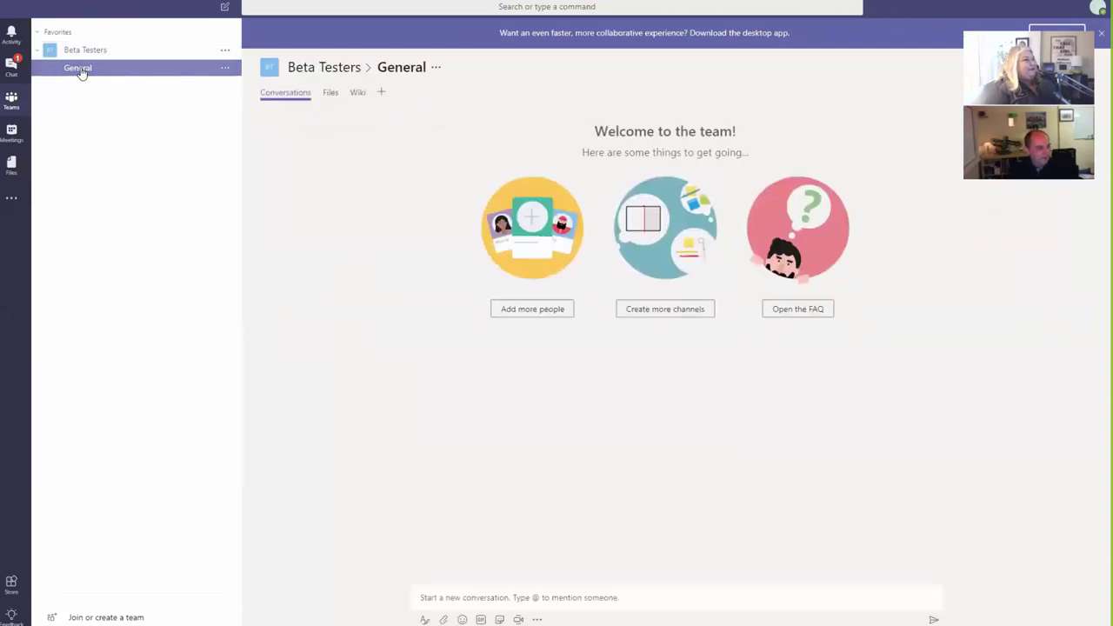
pyautogui.click(87, 51)
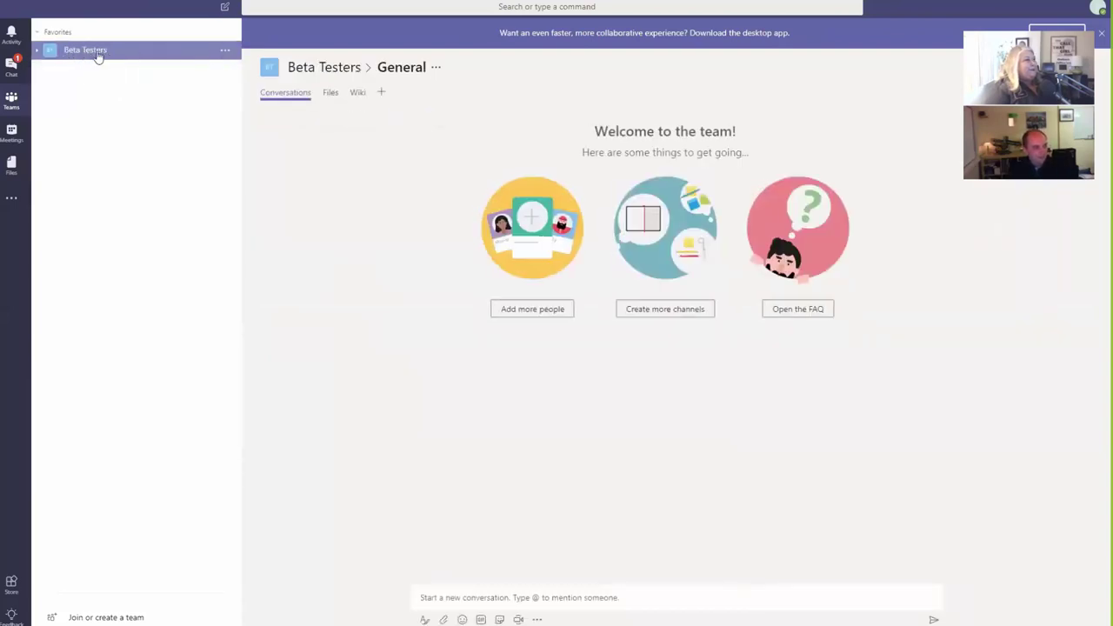
pyautogui.click(38, 52)
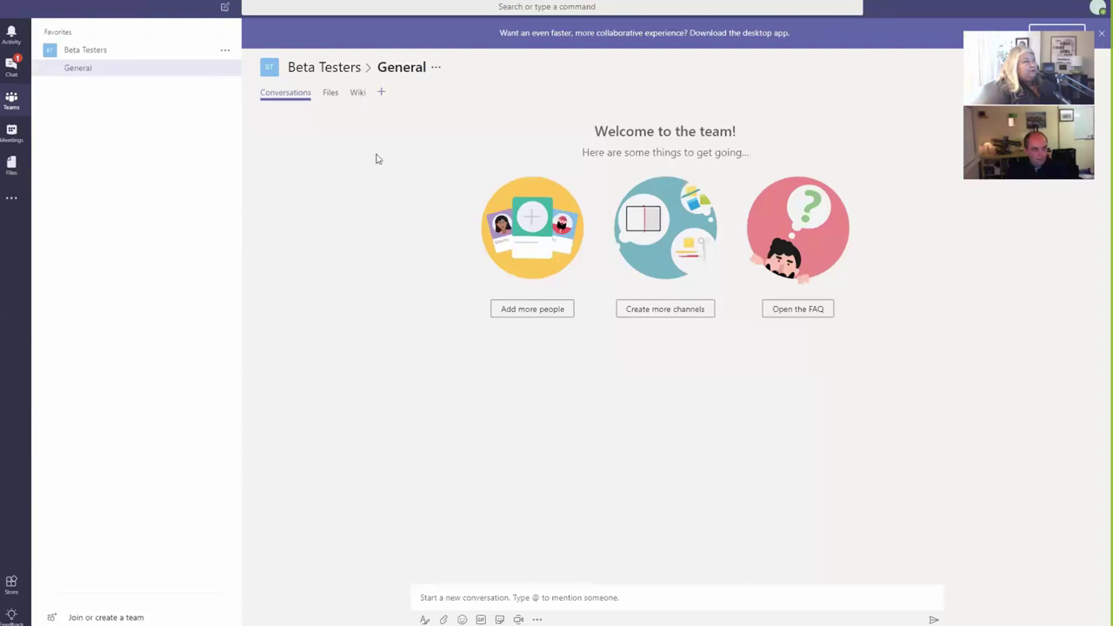
pyautogui.click(225, 52)
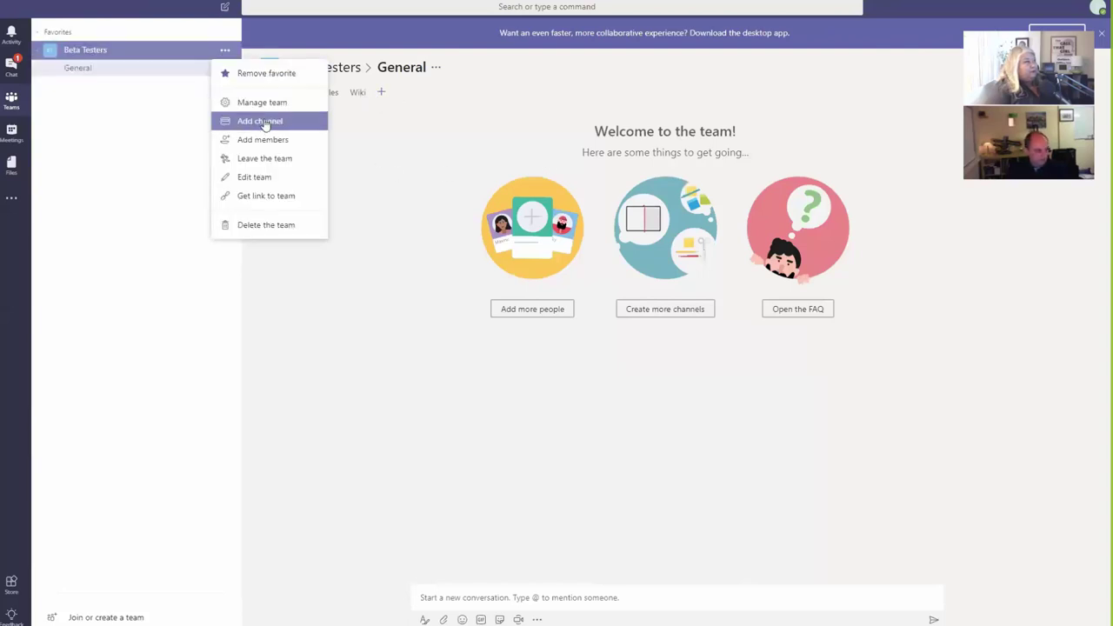
pyautogui.click(265, 122)
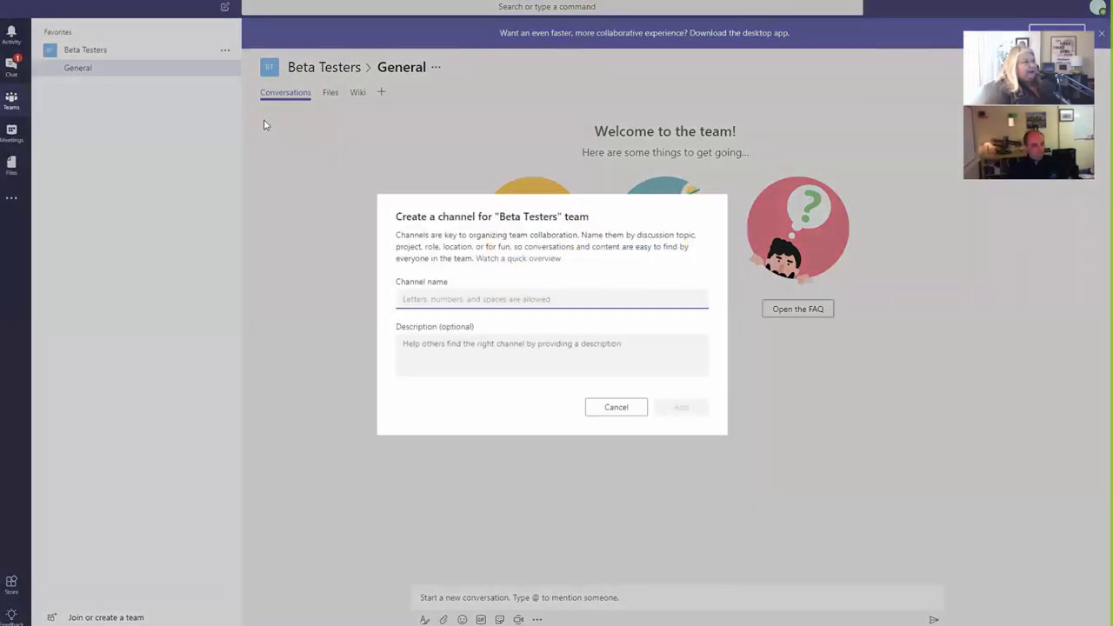
pyautogui.click(613, 406)
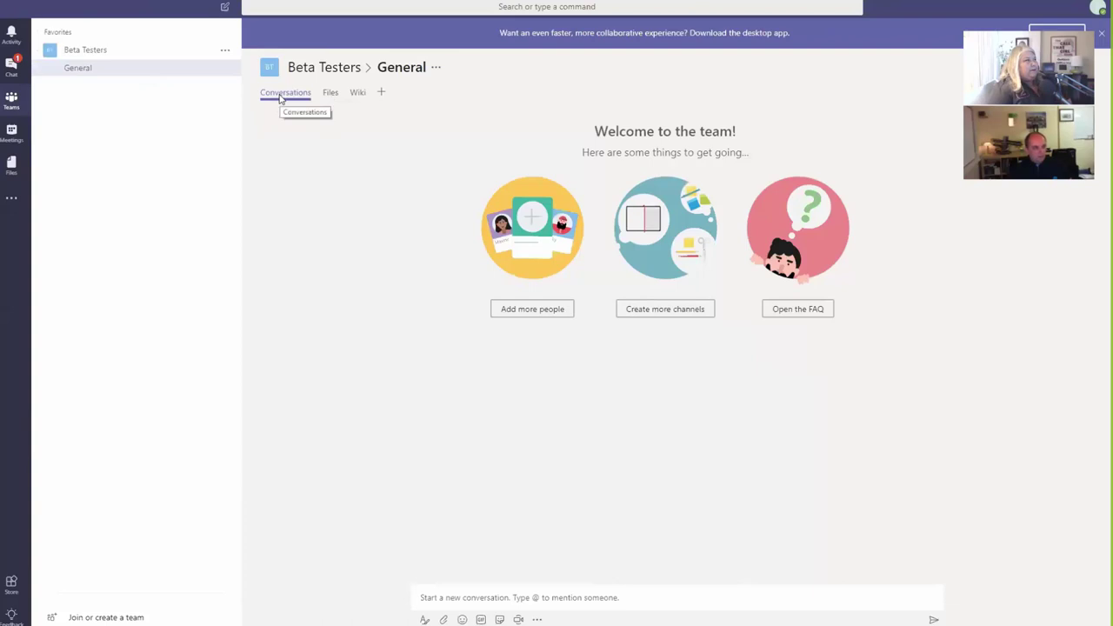
# Step: Post a greeting to a colleague asking what's happening today in the General channel
pyautogui.click(606, 598)
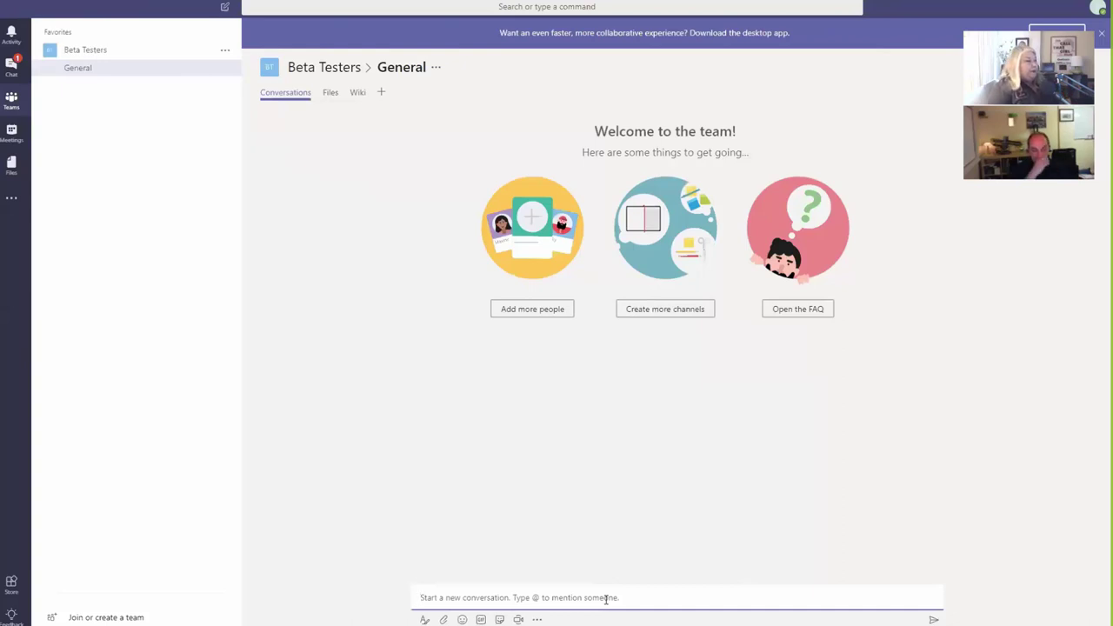
pyautogui.write('Hi lisa')
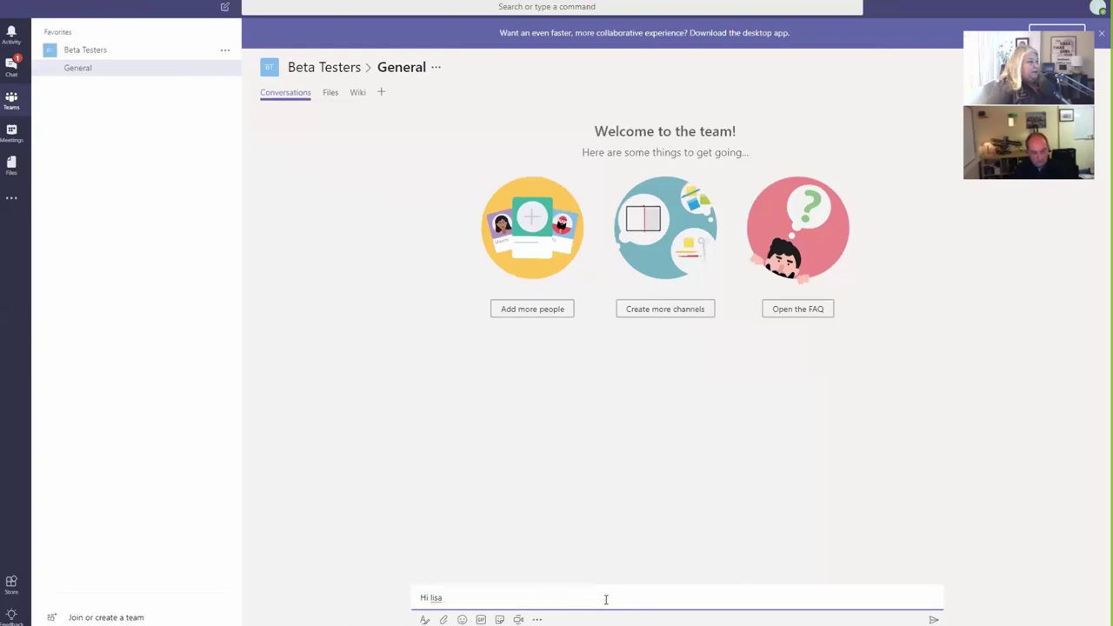
pyautogui.write(' whats happeining ')
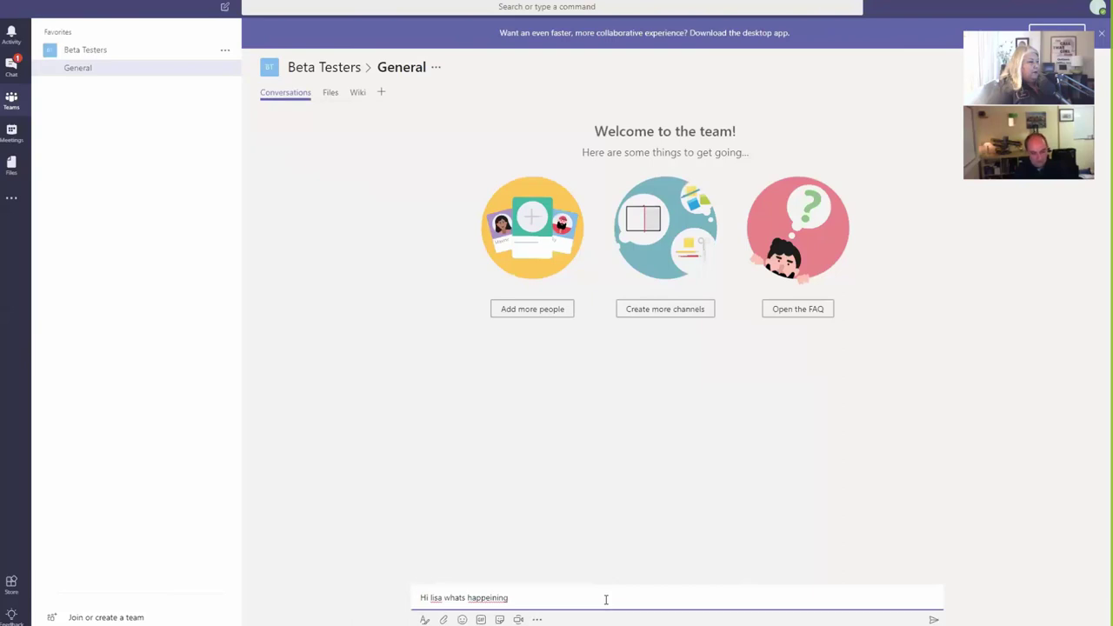
pyautogui.write('today')
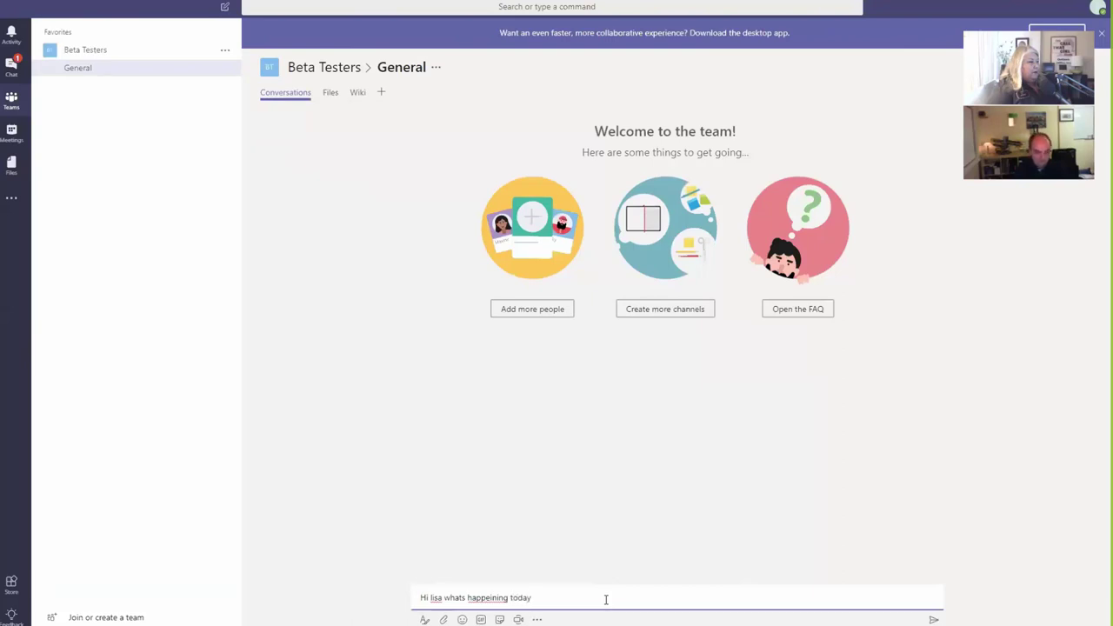
pyautogui.write('?')
pyautogui.press('Return')
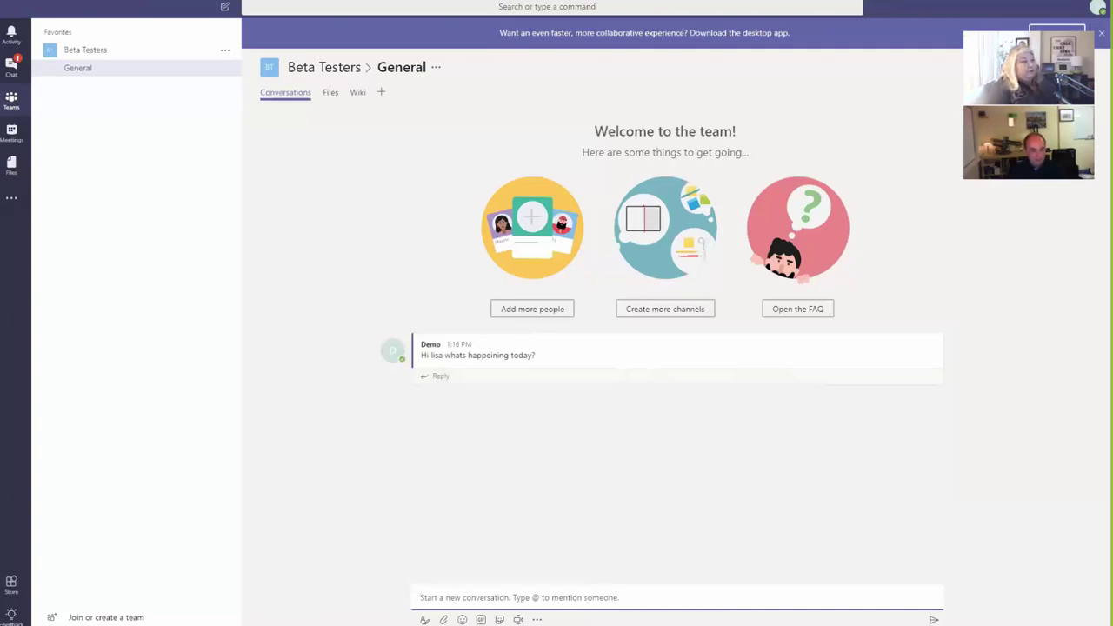
pyautogui.moveTo(577, 624)
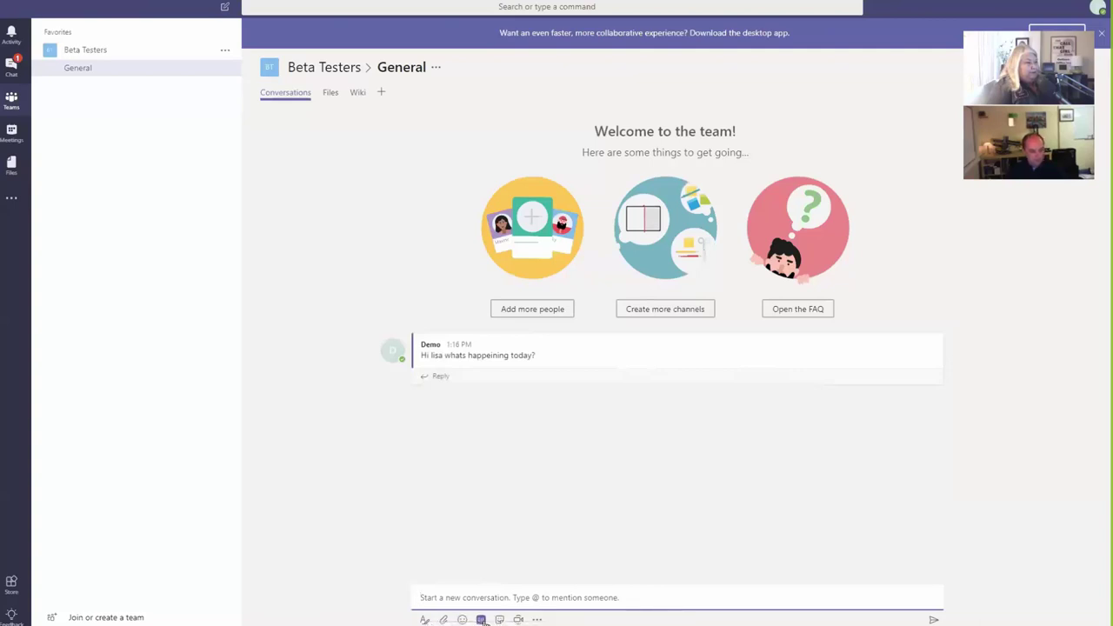
pyautogui.click(481, 619)
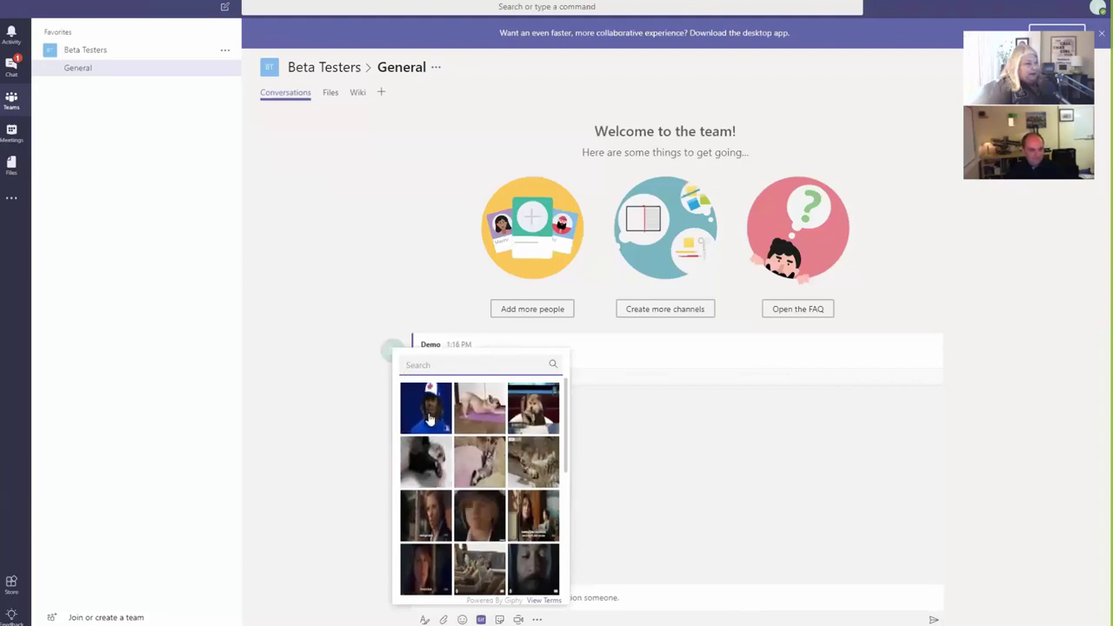
pyautogui.click(685, 520)
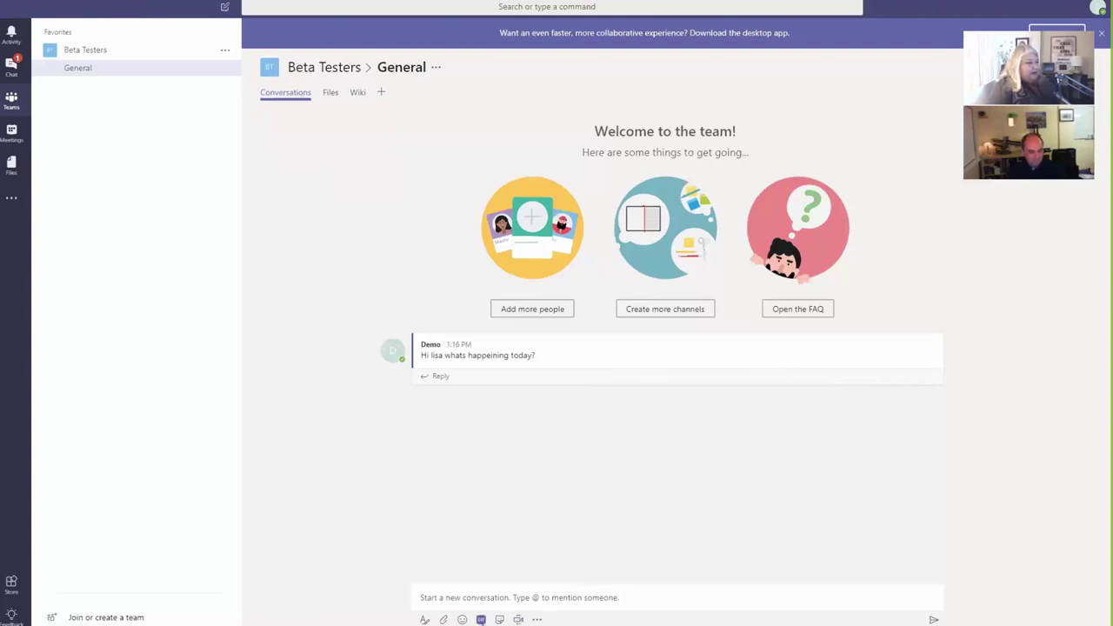
pyautogui.click(538, 620)
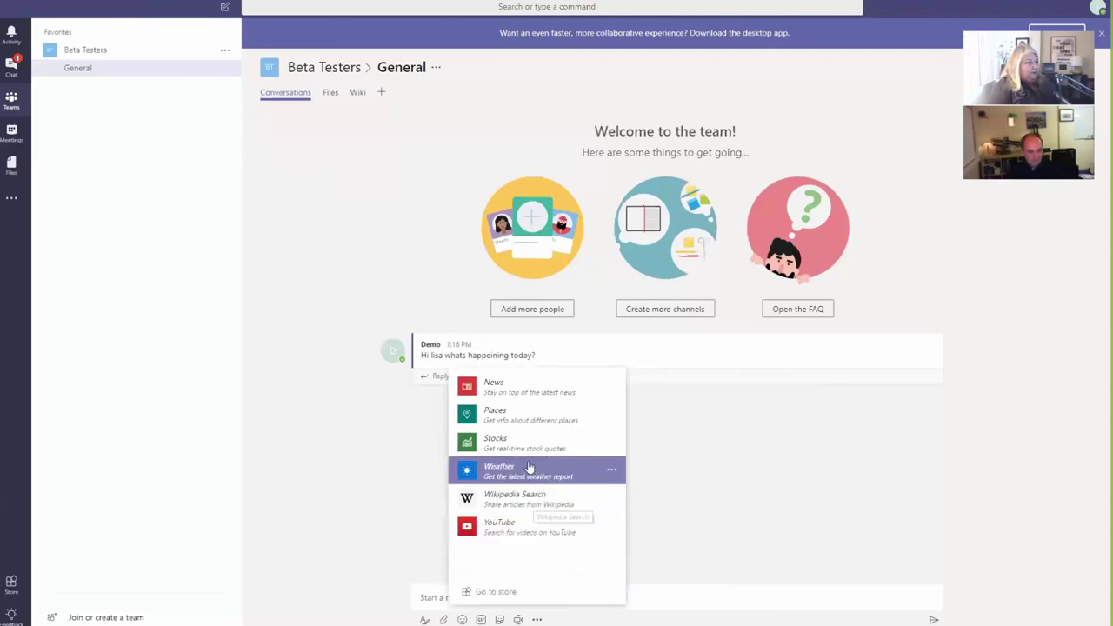
pyautogui.click(352, 499)
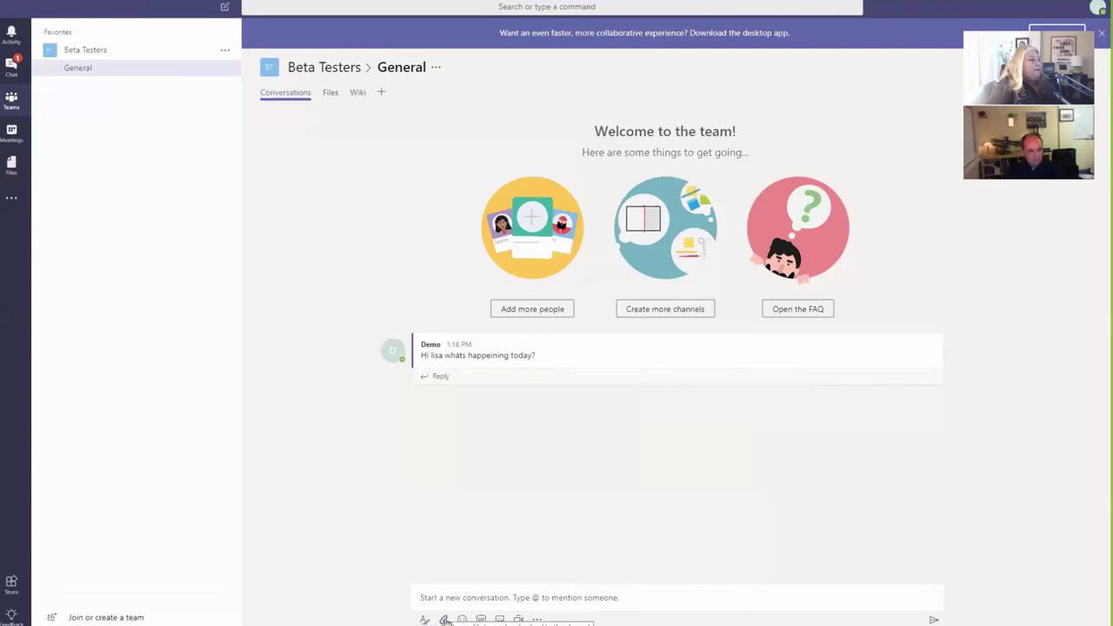
pyautogui.click(445, 620)
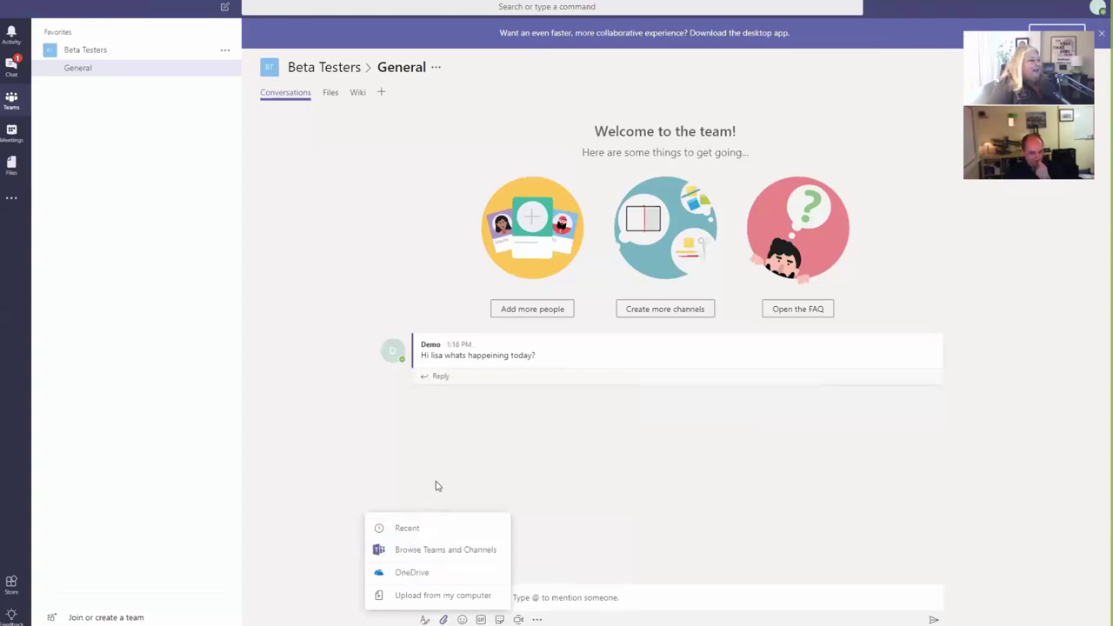
pyautogui.click(437, 486)
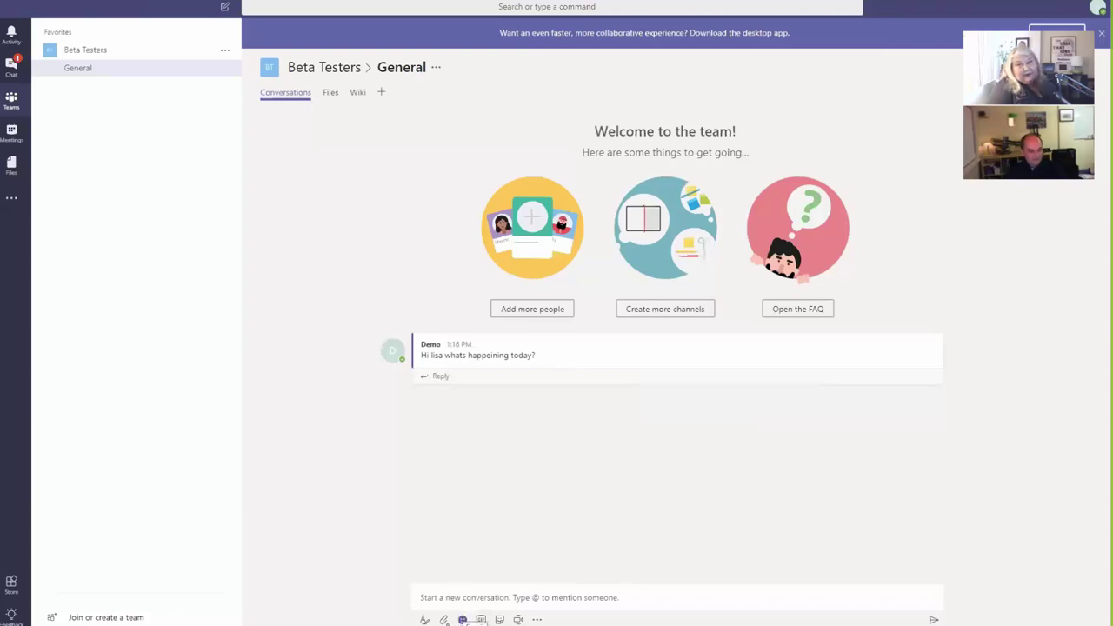
pyautogui.click(444, 619)
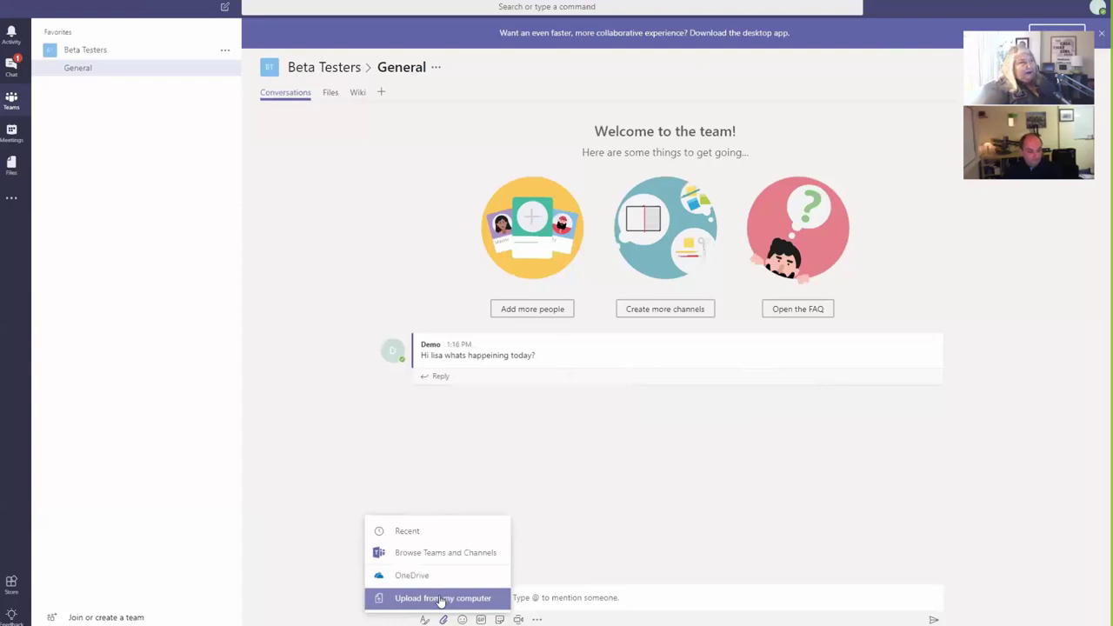
pyautogui.click(629, 600)
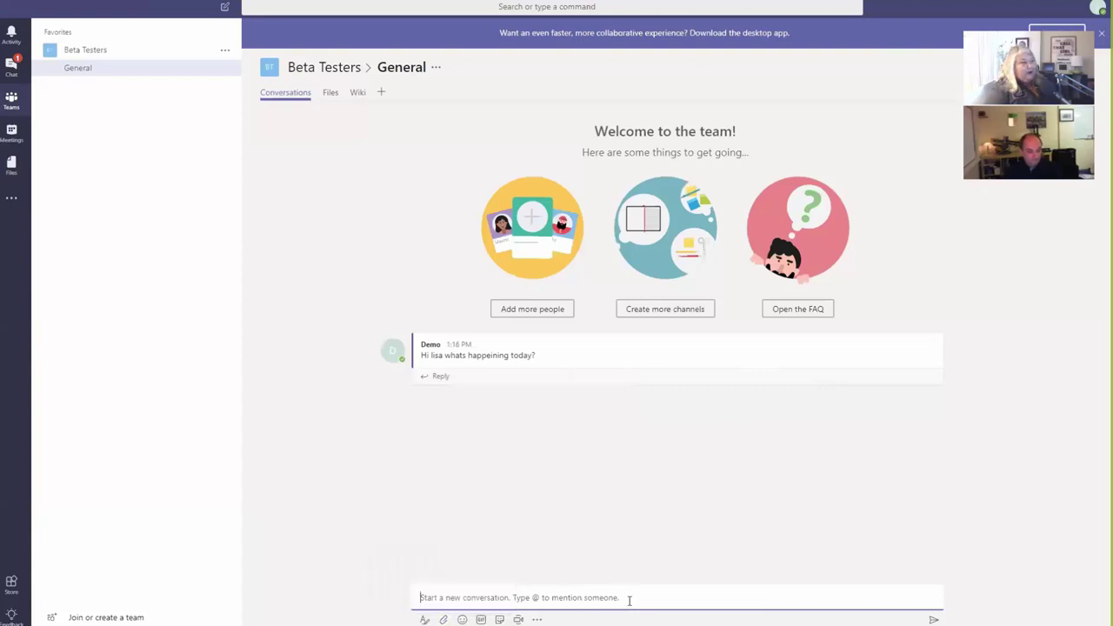
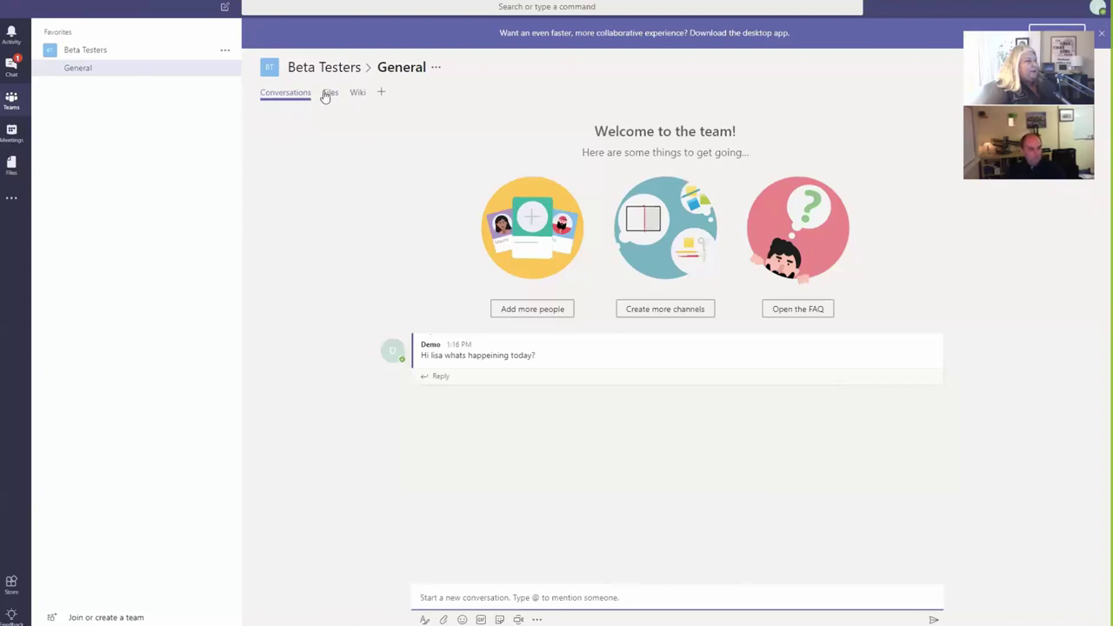
# Step: Open the Files tab of the Beta Testers General channel
pyautogui.click(331, 94)
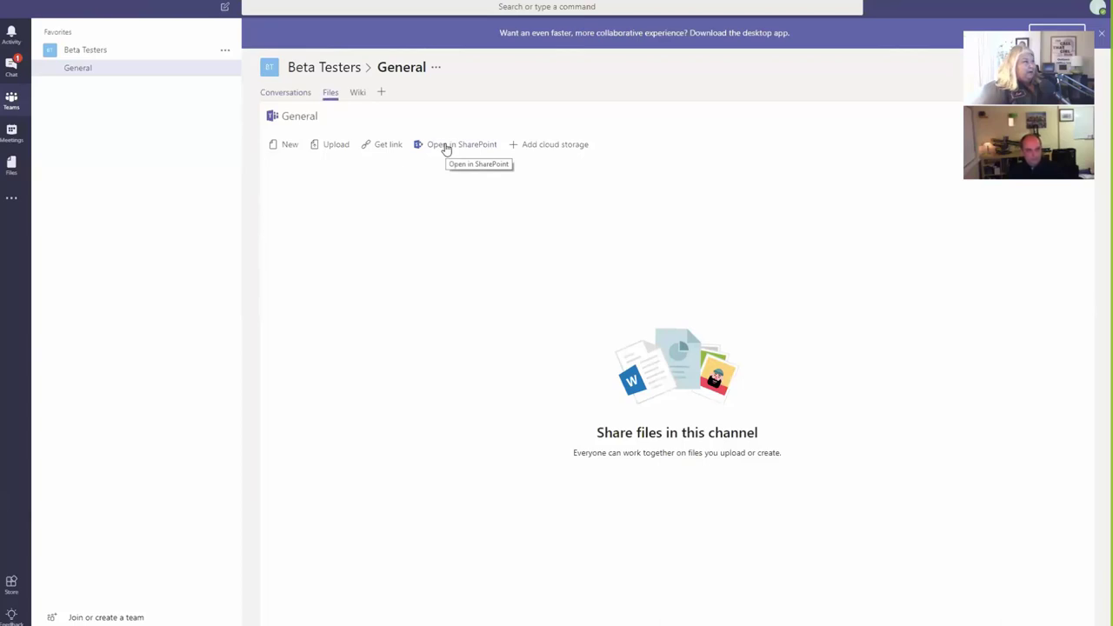
pyautogui.click(446, 148)
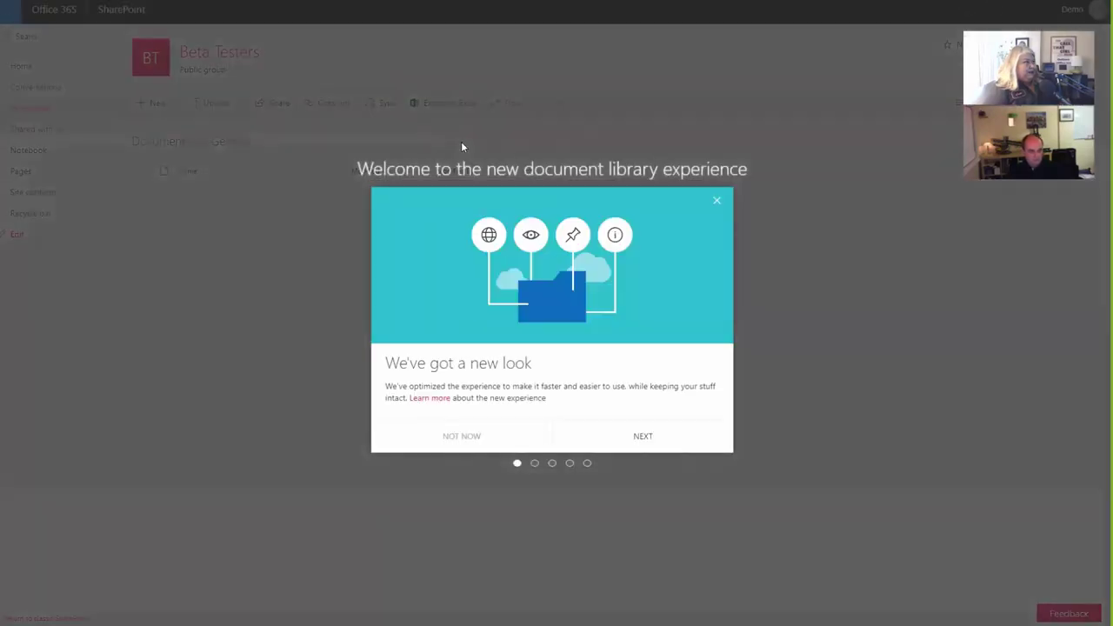
pyautogui.click(716, 201)
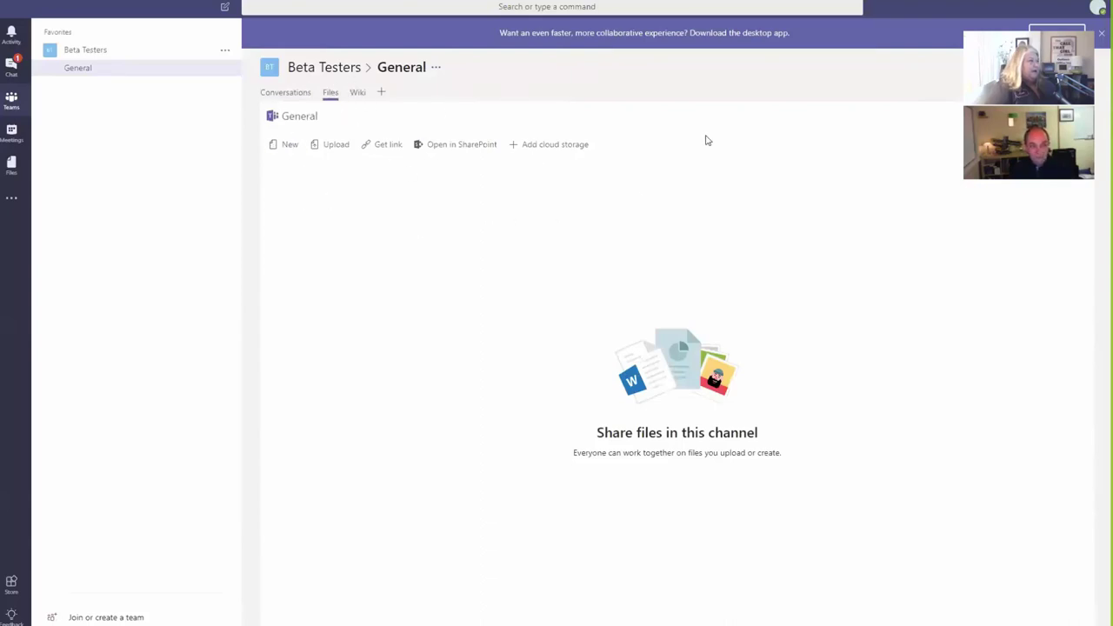
# Step: Create a blank Word document named 'New Doc' in the General channel's files
pyautogui.click(290, 146)
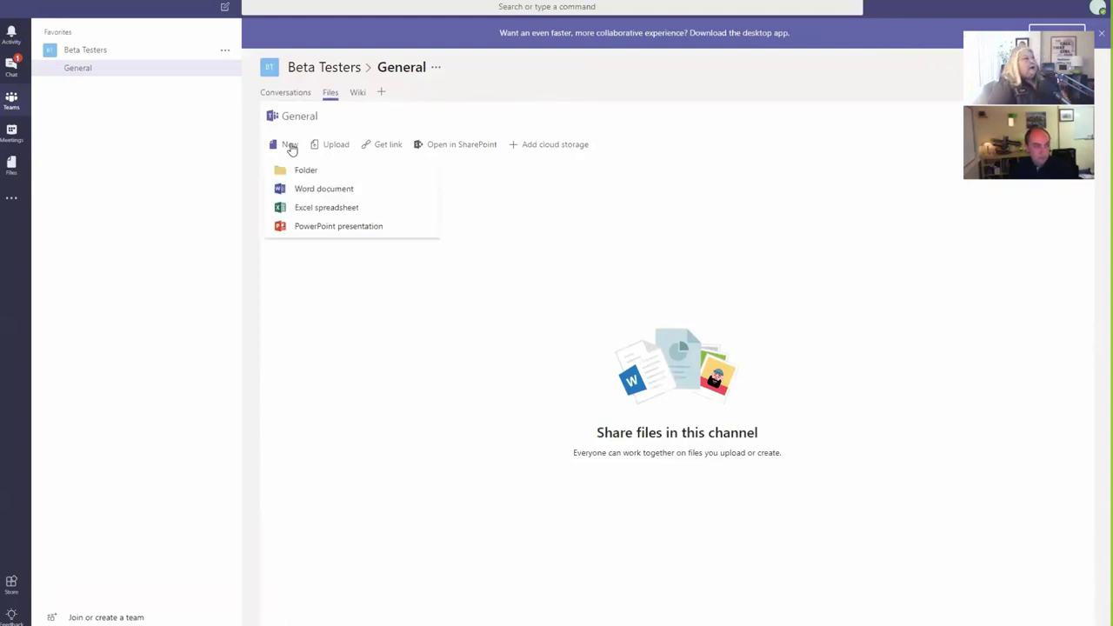
pyautogui.click(307, 192)
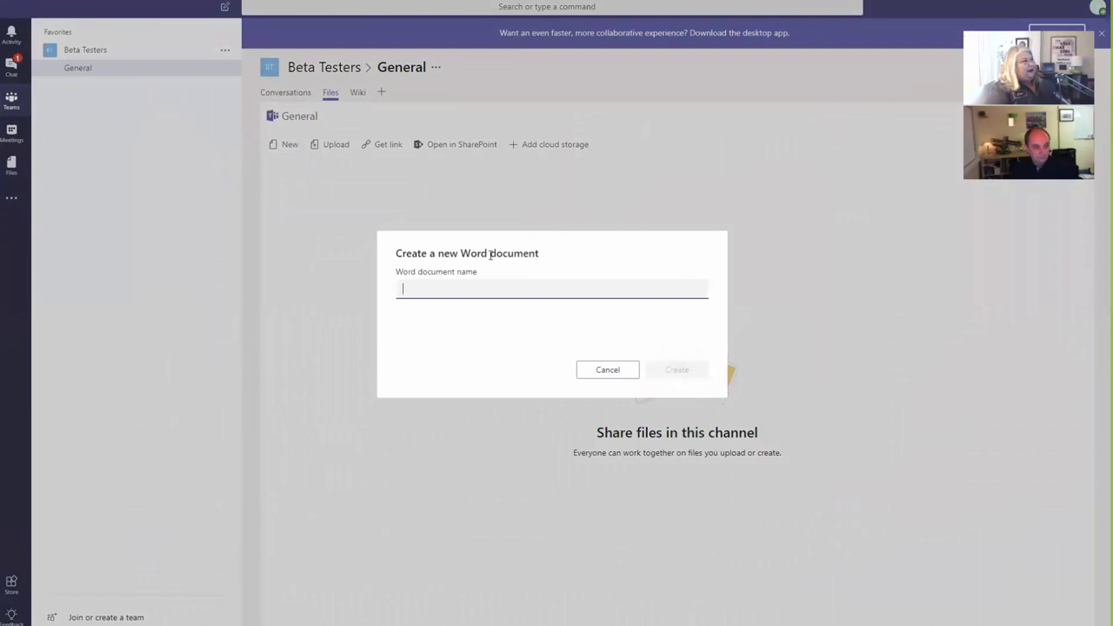
pyautogui.write('New Doc')
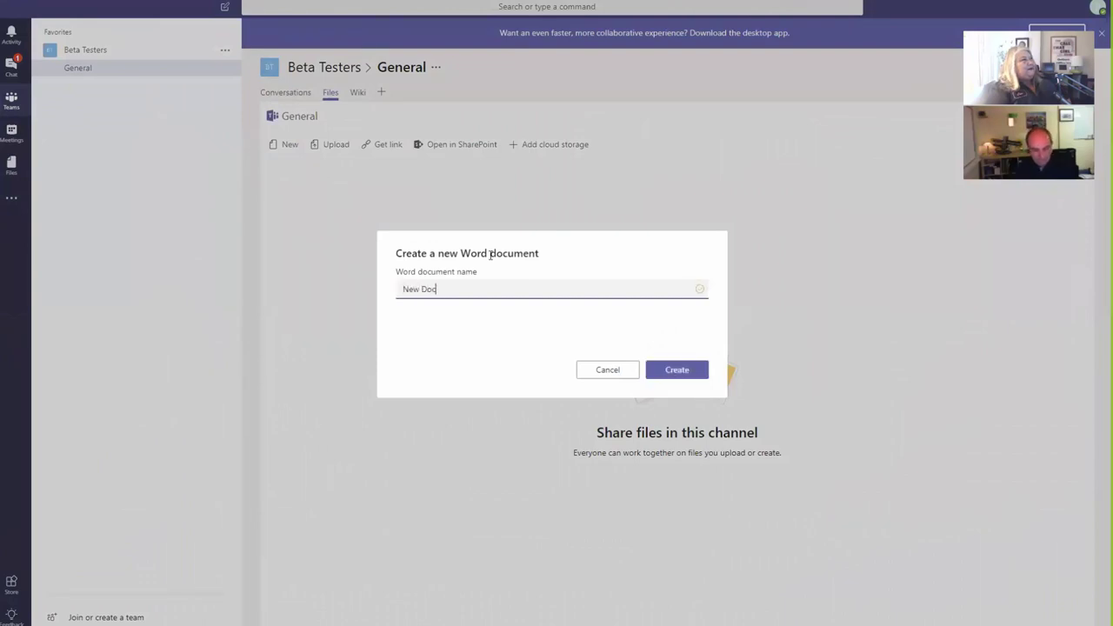
pyautogui.press('Return')
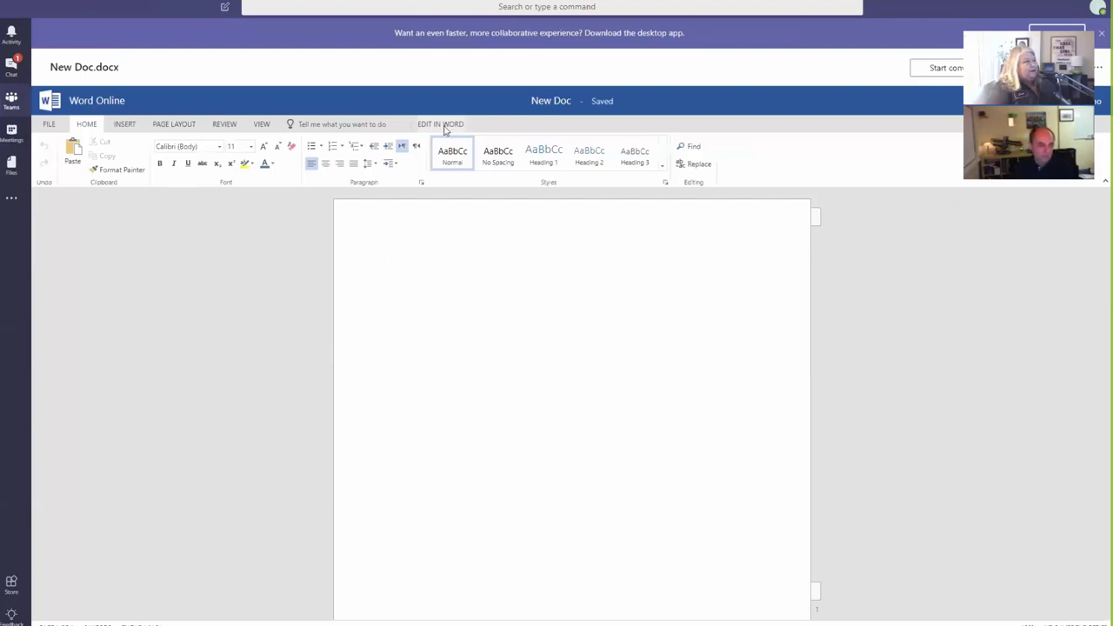
# Step: Type some random sample test text into New Doc.docx
pyautogui.write("sdfsdfasdfad;glasdu'lkjdf asd oasdijf sdopgk")
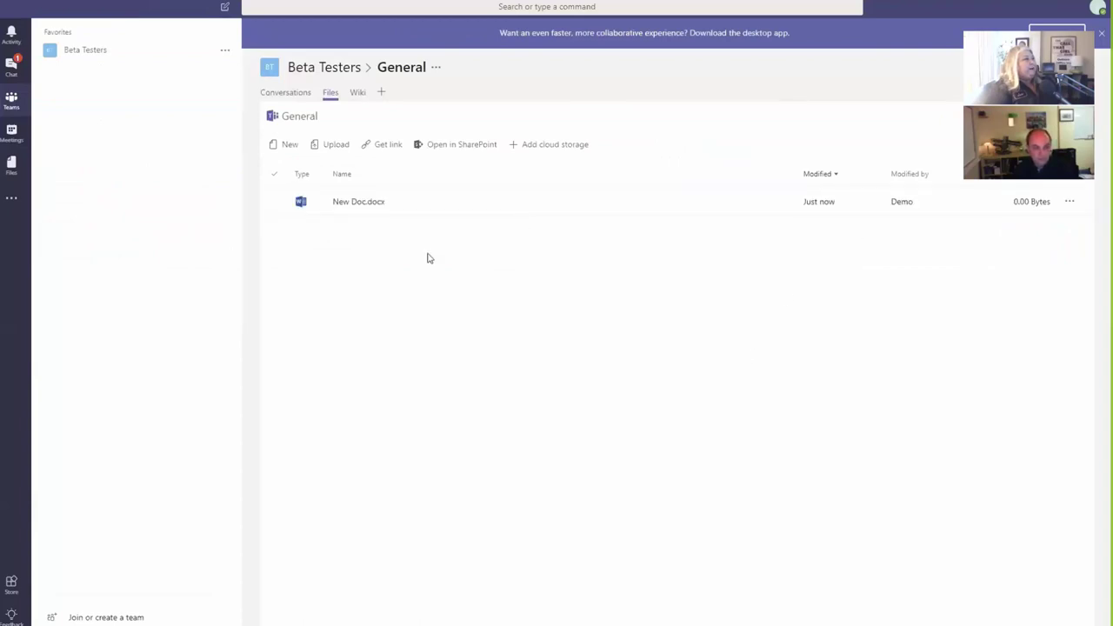
pyautogui.click(323, 208)
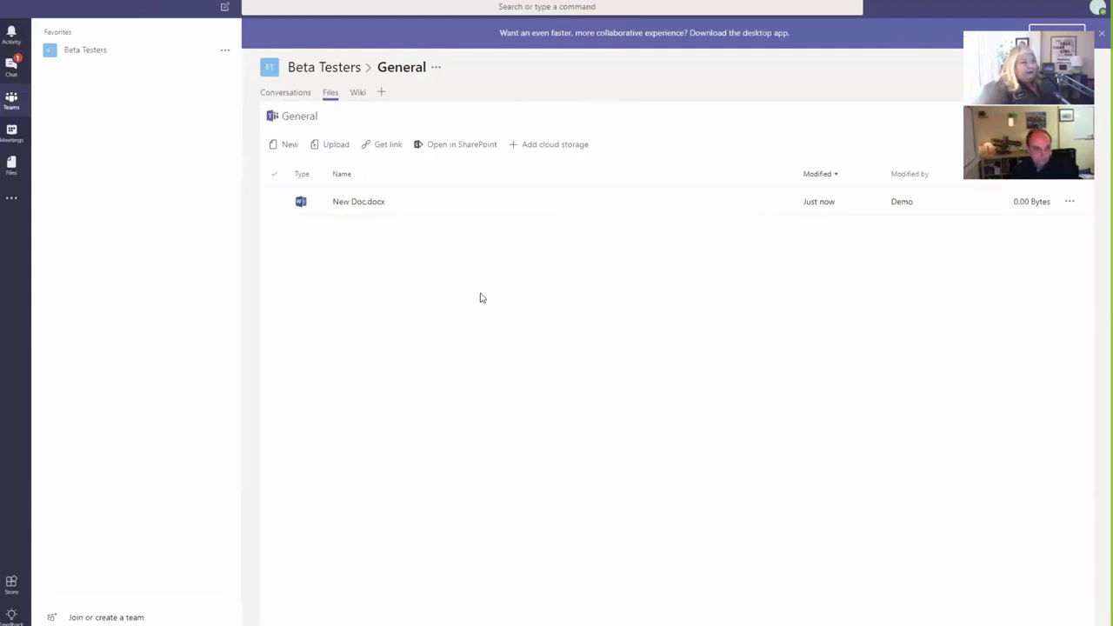
pyautogui.click(457, 148)
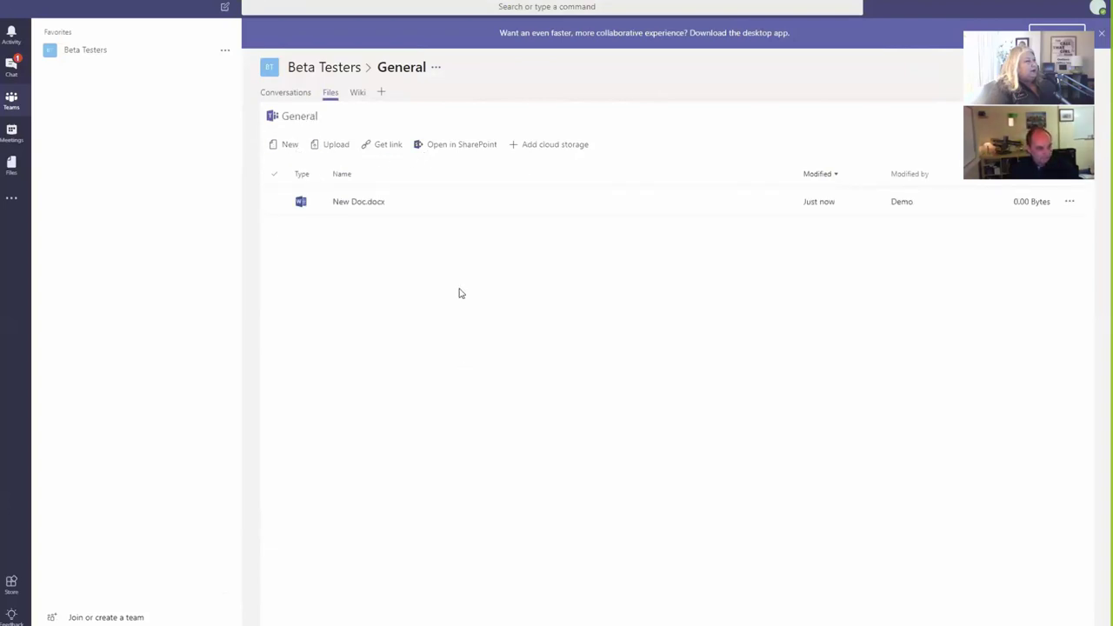
# Step: Copy the Microsoft Teams-style link for New Doc.docx and close the Get link dialog
pyautogui.click(277, 204)
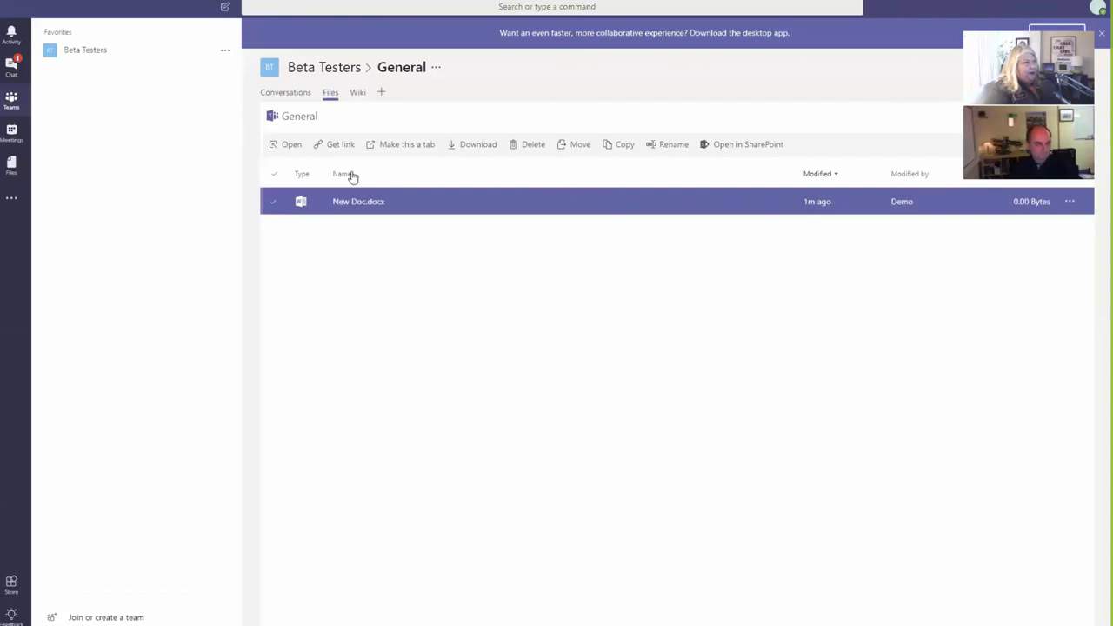
pyautogui.click(343, 146)
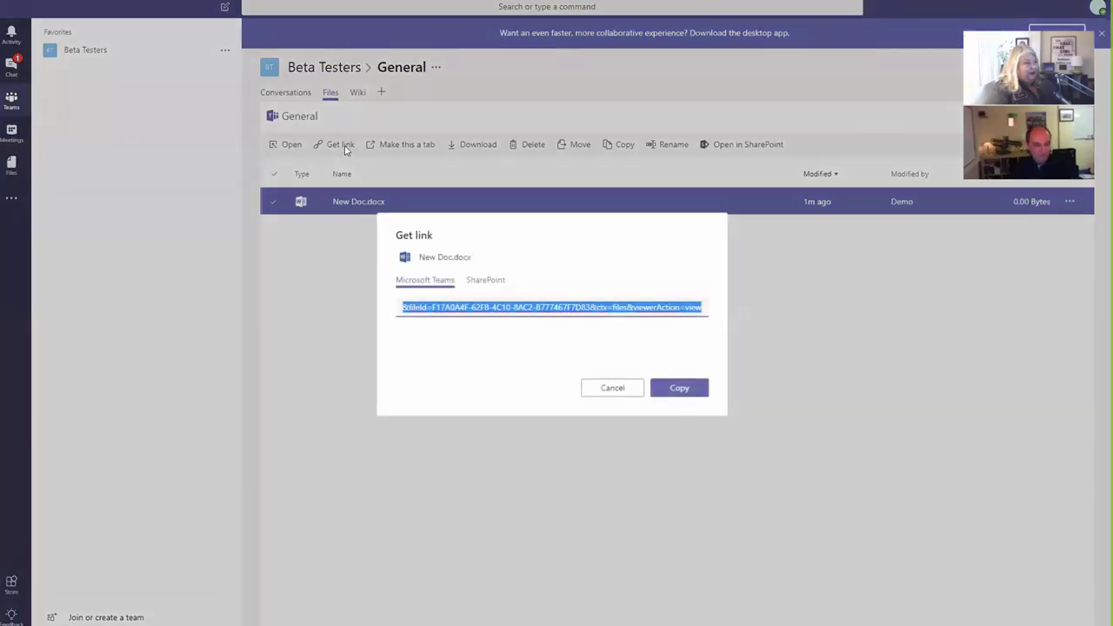
pyautogui.click(493, 283)
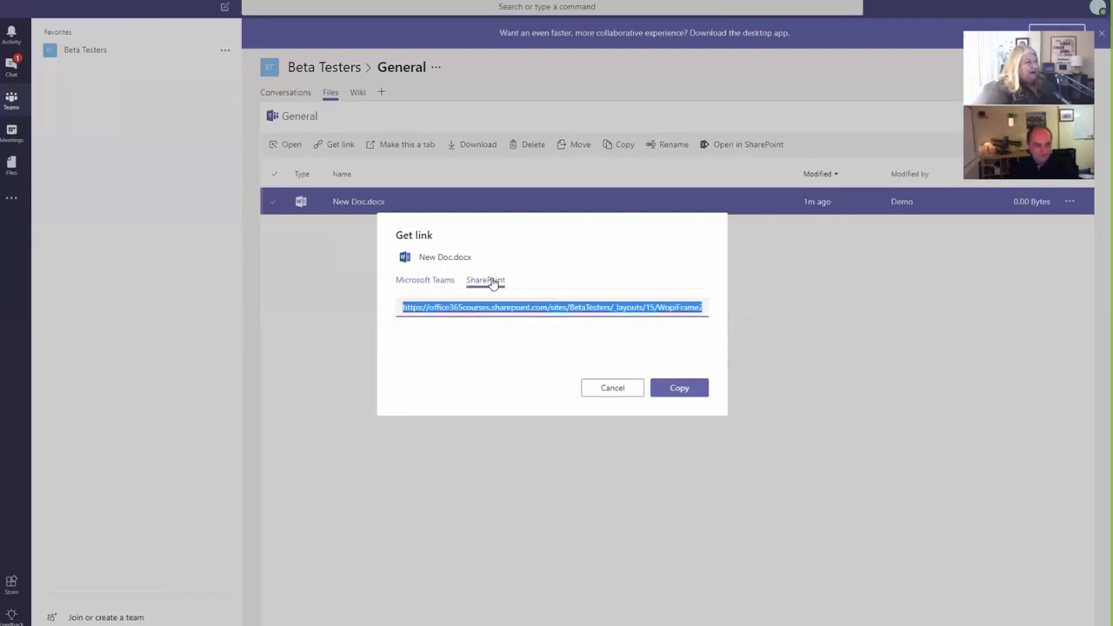
pyautogui.click(442, 282)
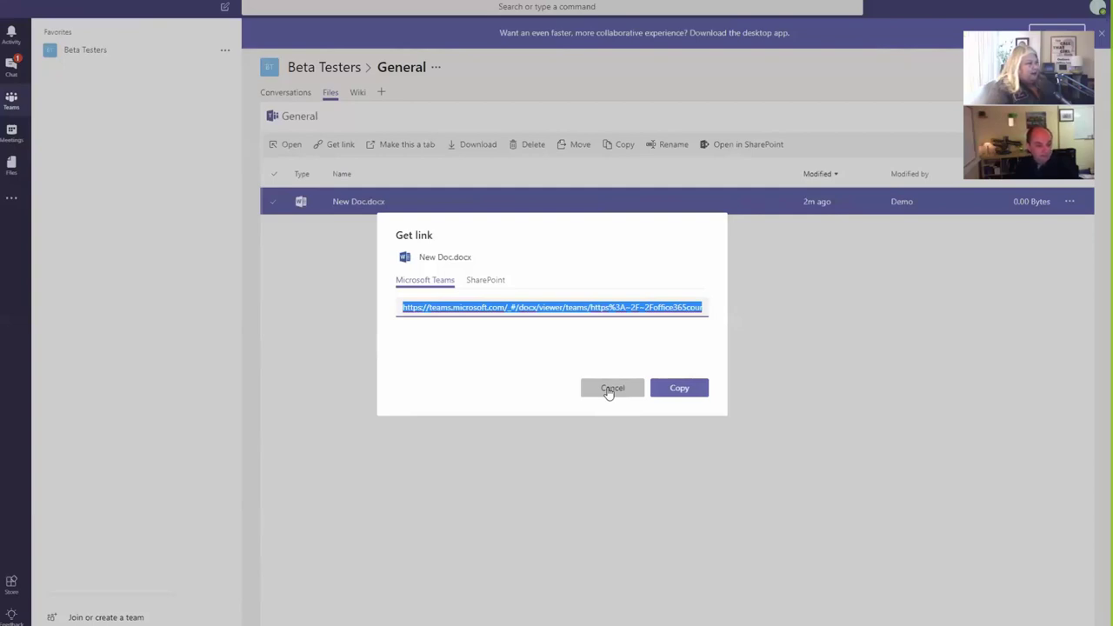
pyautogui.rightClick(553, 309)
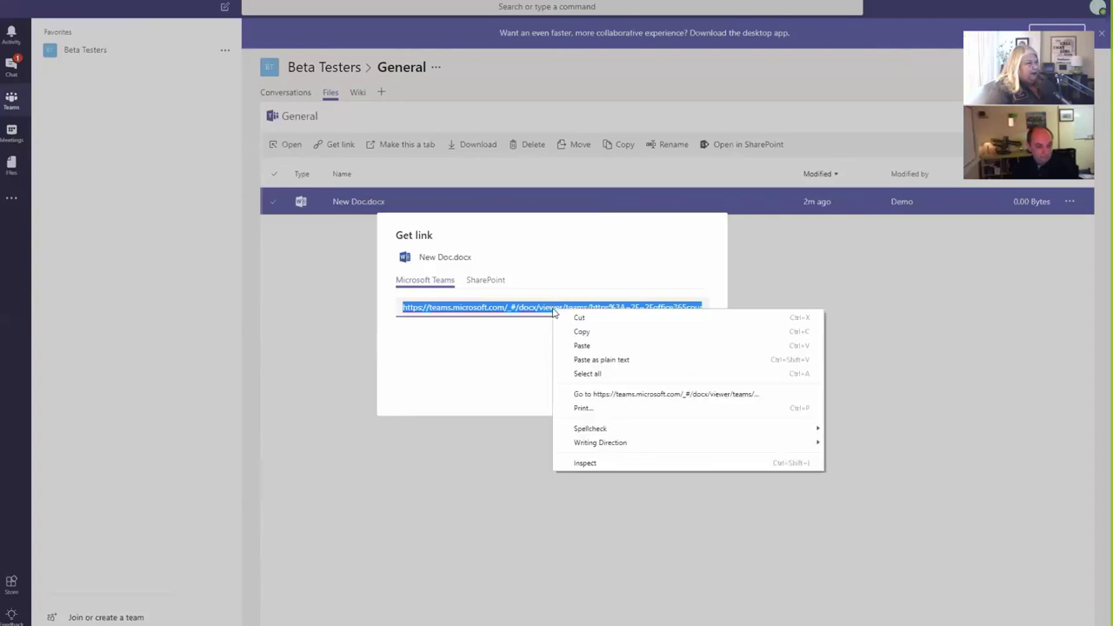
pyautogui.click(584, 331)
pyautogui.press('Escape')
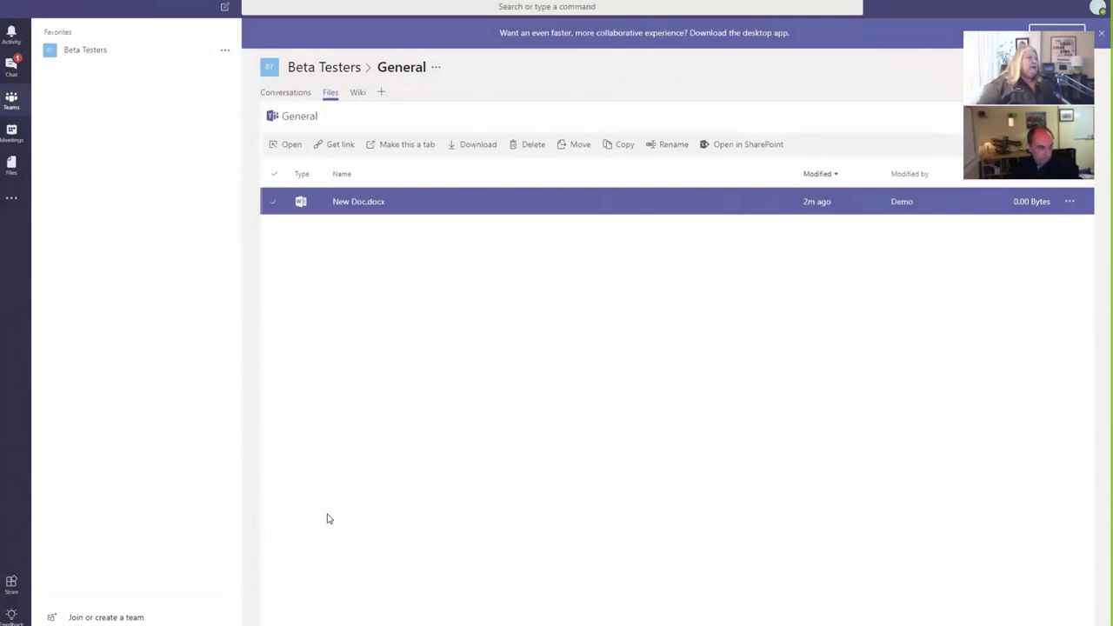
# Step: Paste the copied Teams link into a new Chrome tab and load it
pyautogui.hotkey('ctrl', 't')
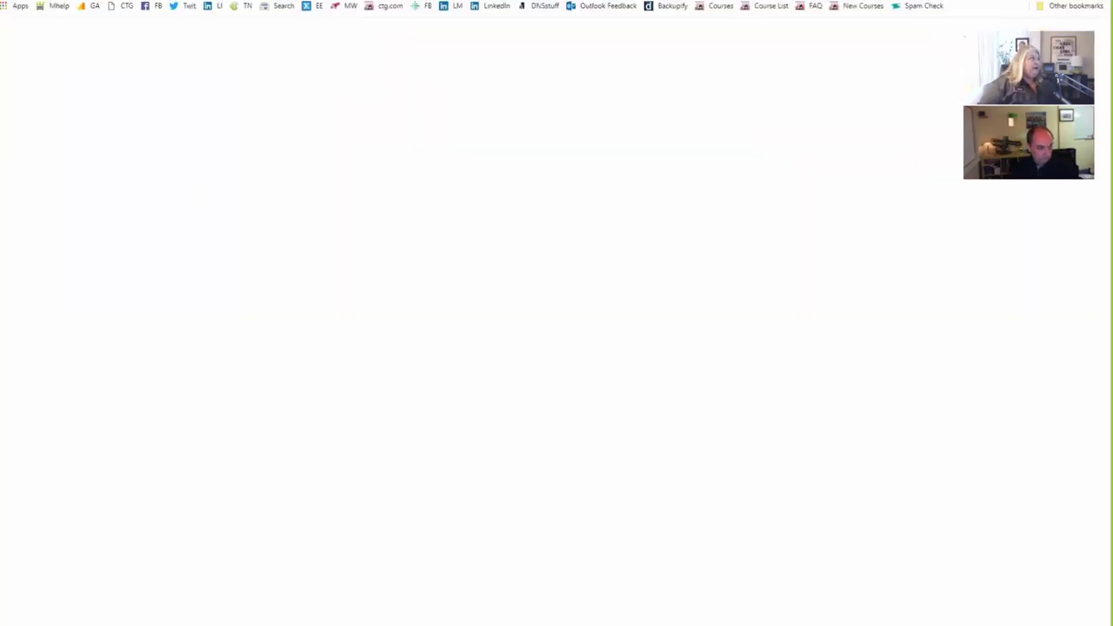
pyautogui.rightClick(154, 5)
pyautogui.click(188, 47)
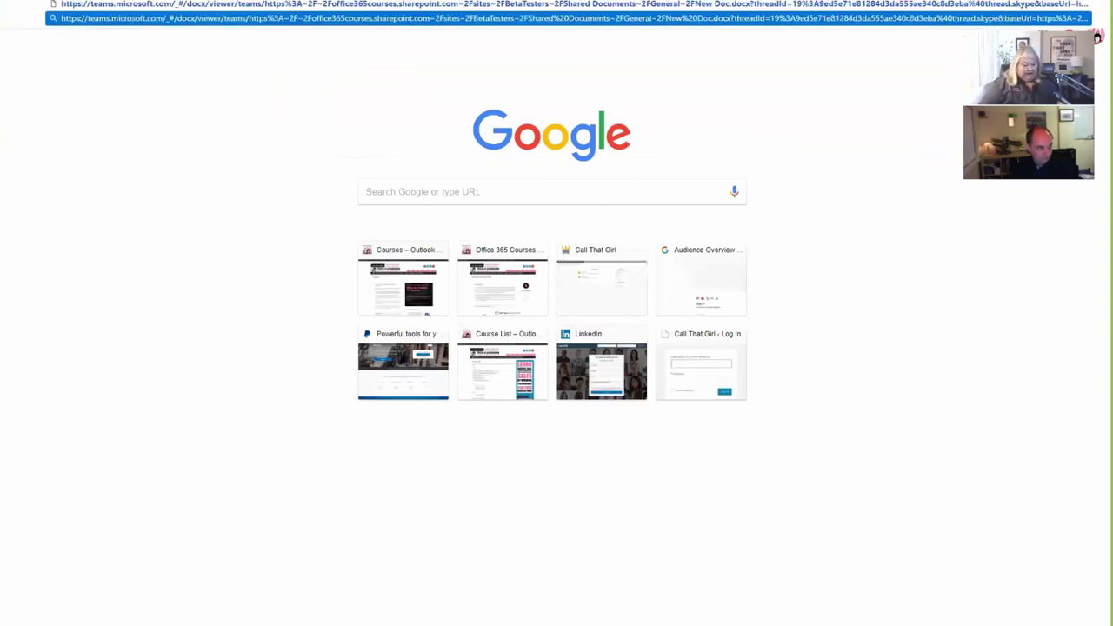
pyautogui.press('Up')
pyautogui.press('Return')
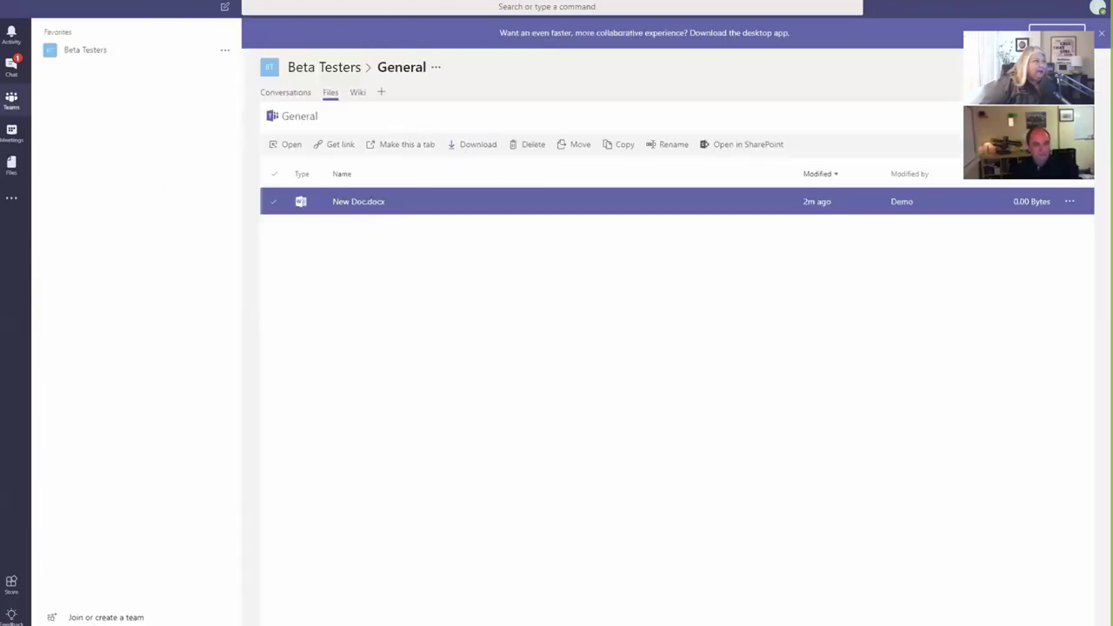
# Step: Recheck New Doc.docx's link, cancel it, and open a new incognito Chrome window
pyautogui.click(1068, 203)
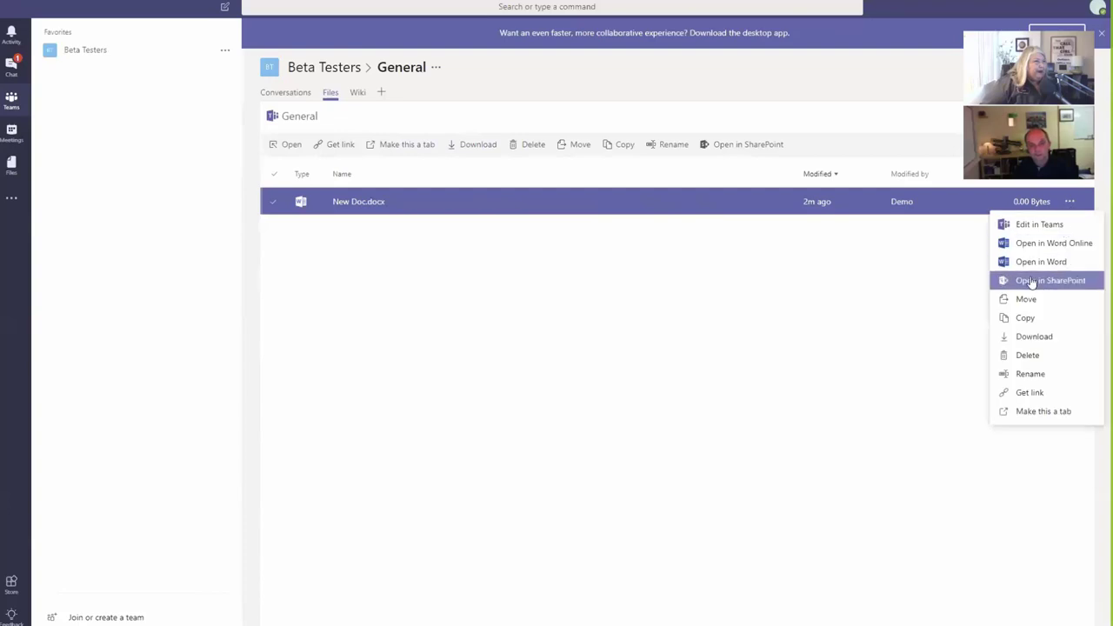
pyautogui.click(1024, 393)
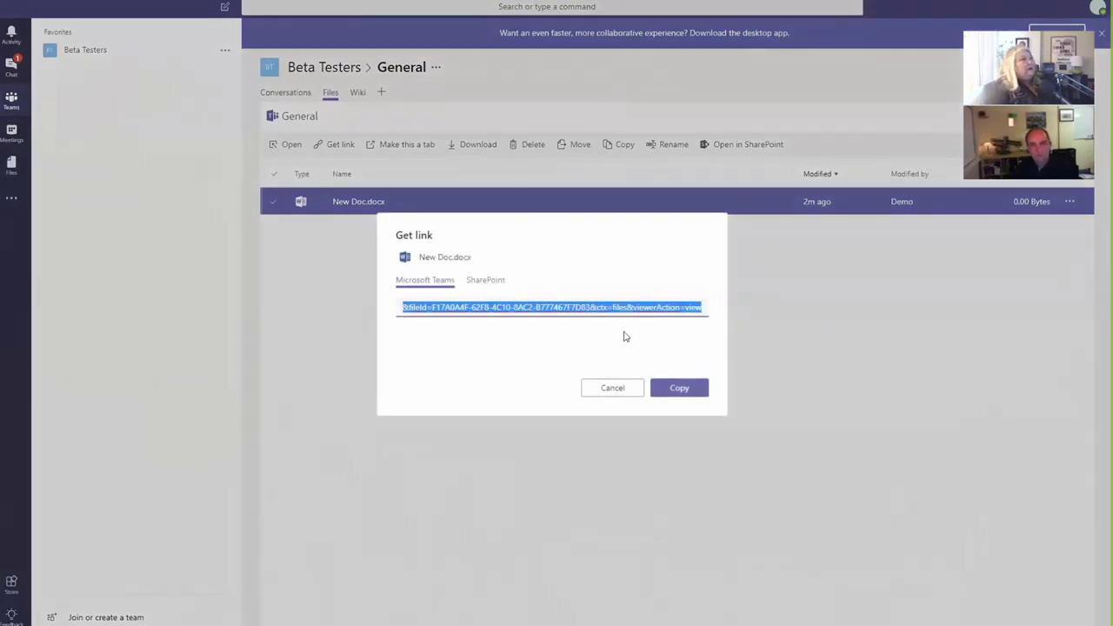
pyautogui.click(613, 388)
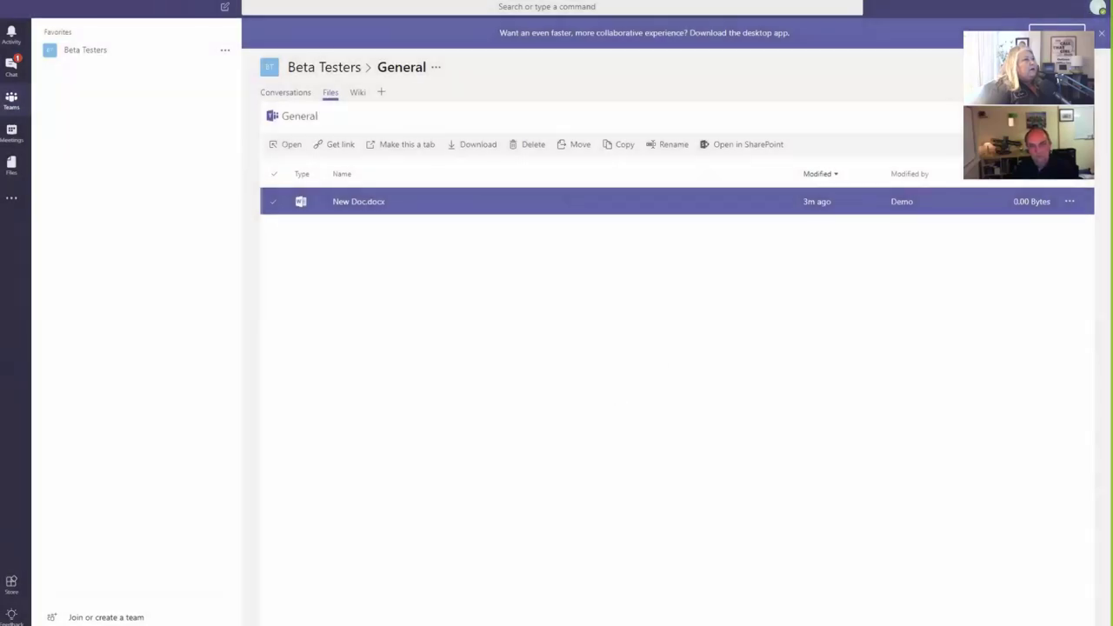
pyautogui.click(1099, 2)
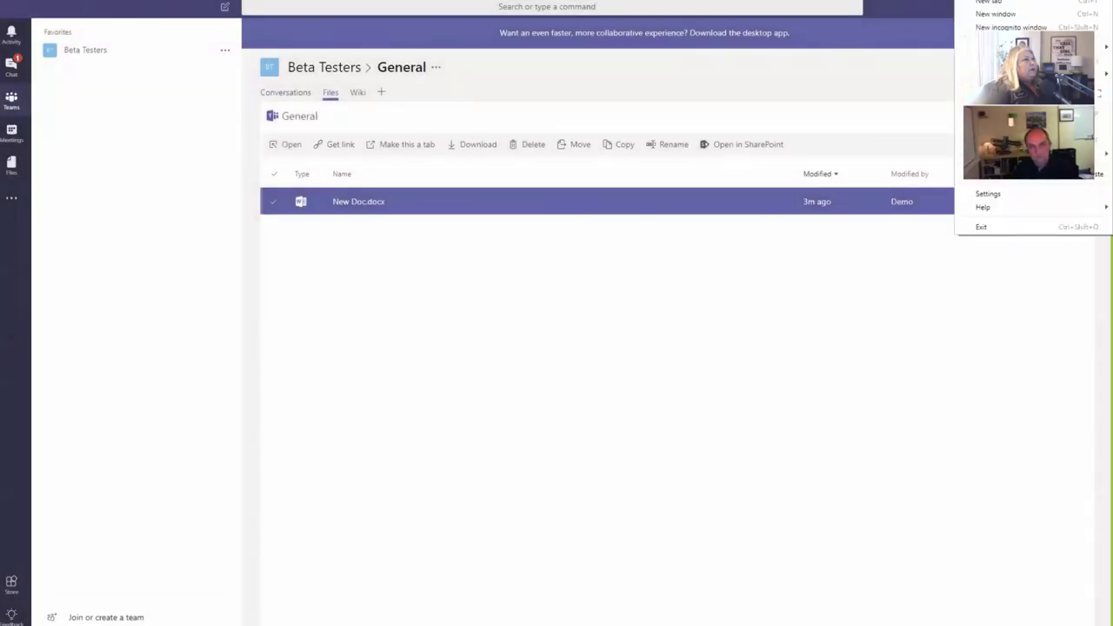
pyautogui.click(1010, 27)
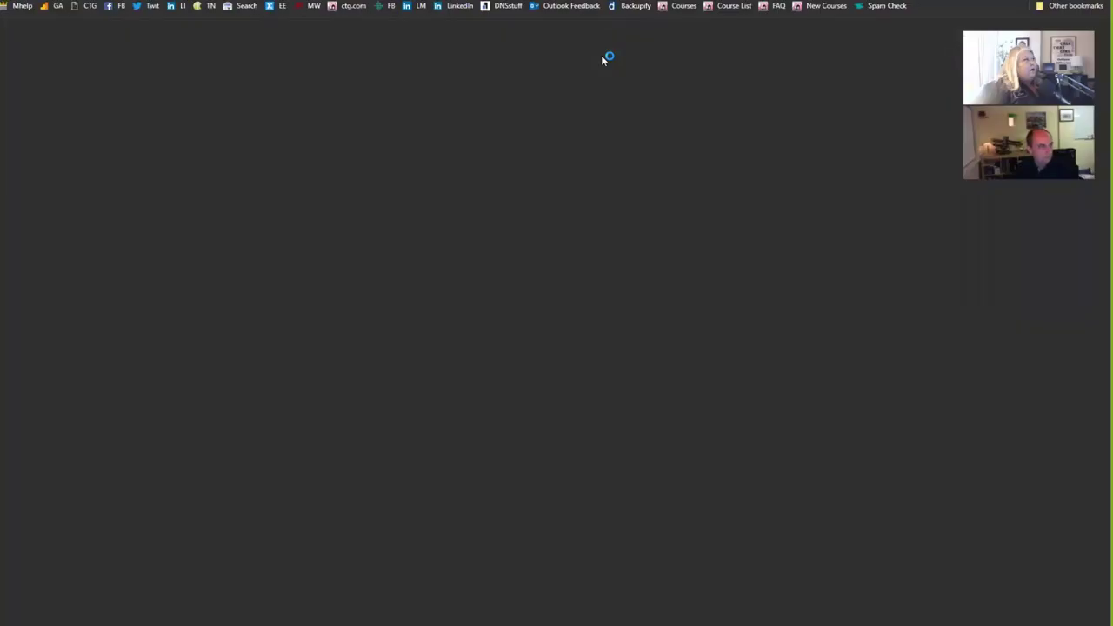